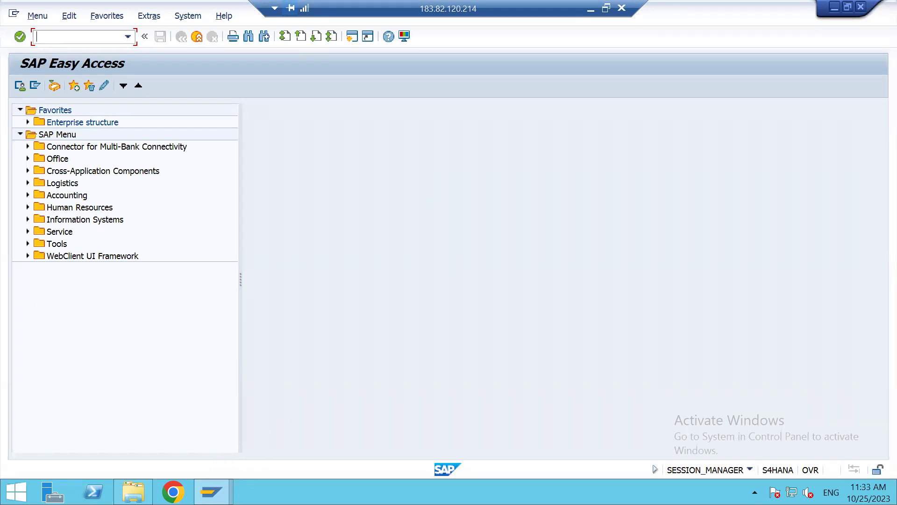
Step: In SPRO, run Logistics - General's Define, copy, delete, check plant activity and choose Define Plant
{"action": "mouse_move", "coordinate": [211, 492]}
{"action": "left_click", "coordinate": [247, 429]}
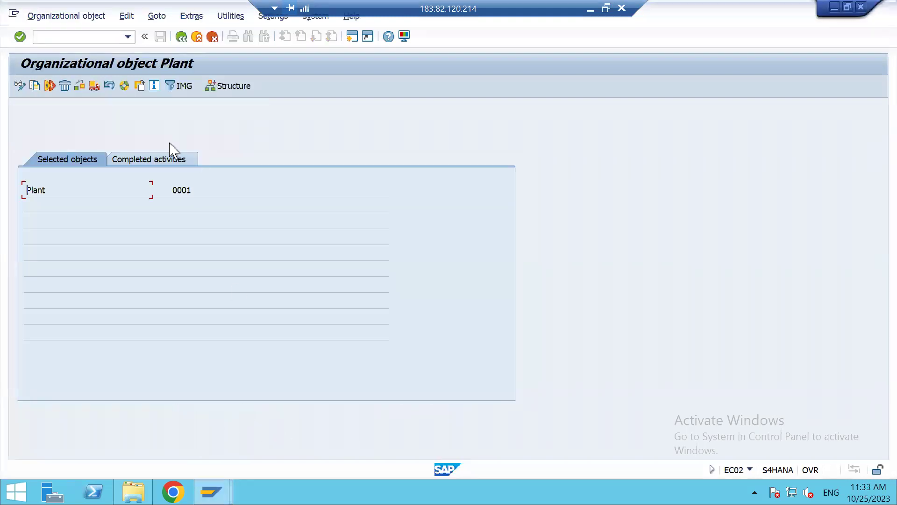
{"action": "left_click", "coordinate": [180, 37]}
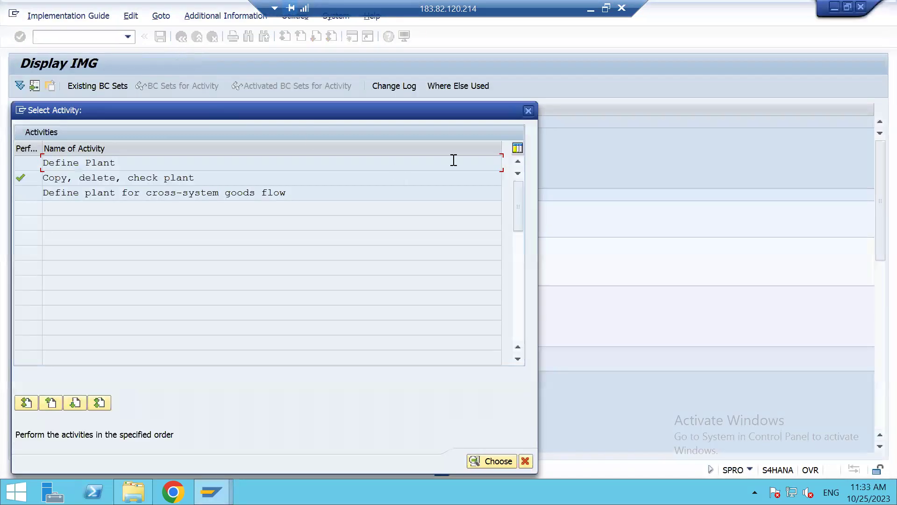
{"action": "left_click", "coordinate": [528, 111]}
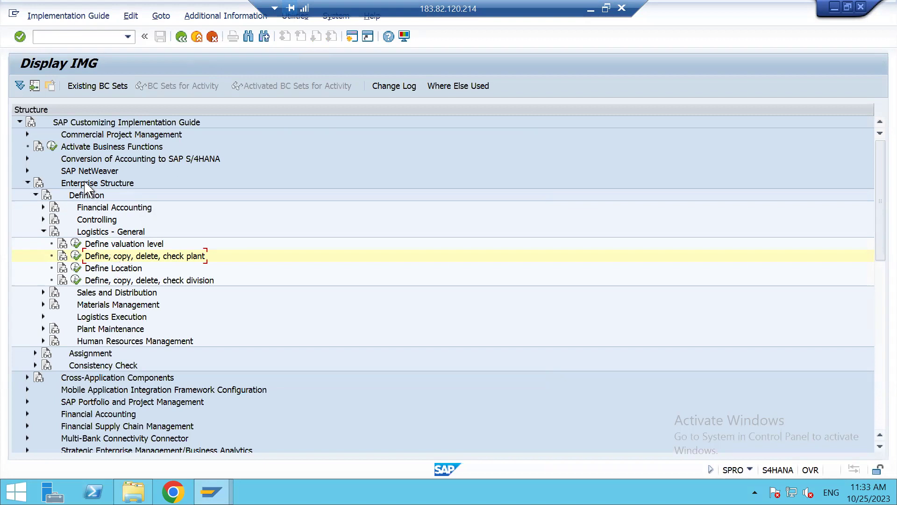
{"action": "left_click", "coordinate": [85, 196]}
{"action": "left_click", "coordinate": [75, 256]}
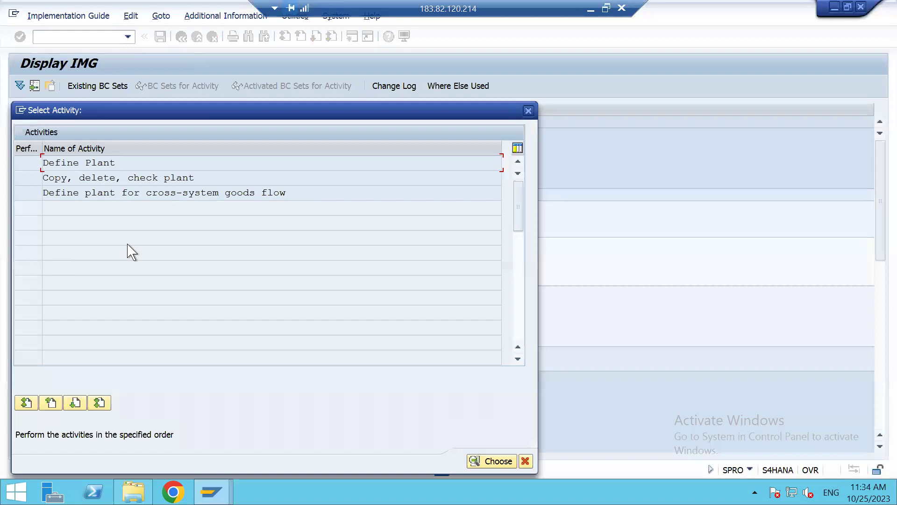
{"action": "double_click", "coordinate": [66, 163]}
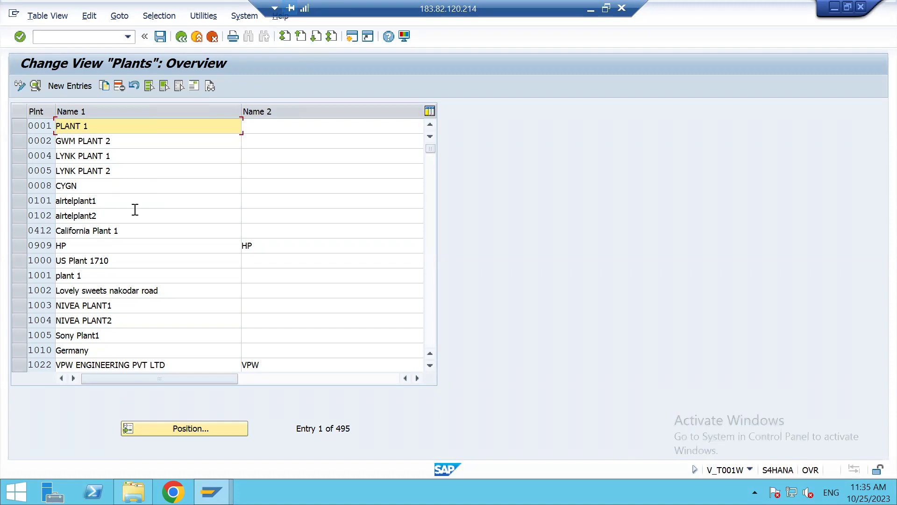
Step: Go back from the Plants overview and start the Copy, delete, check plant activity
{"action": "left_click", "coordinate": [181, 37]}
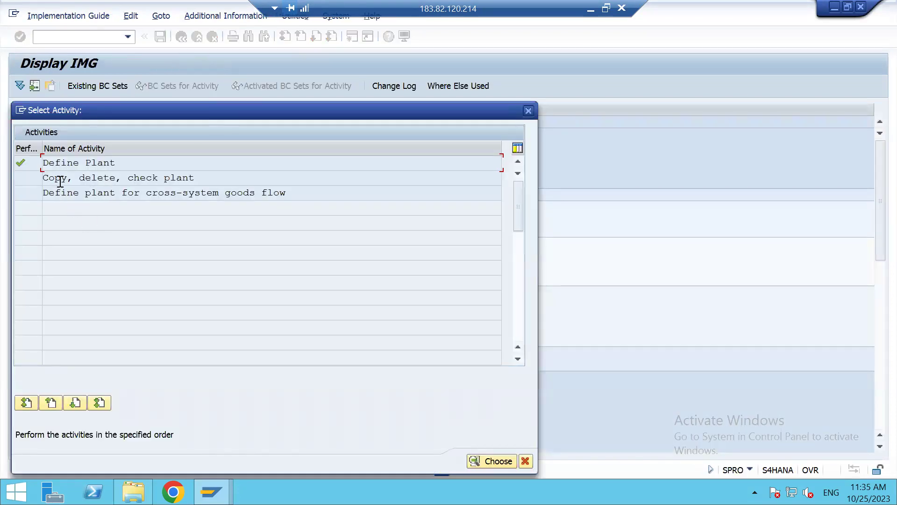
{"action": "double_click", "coordinate": [56, 183]}
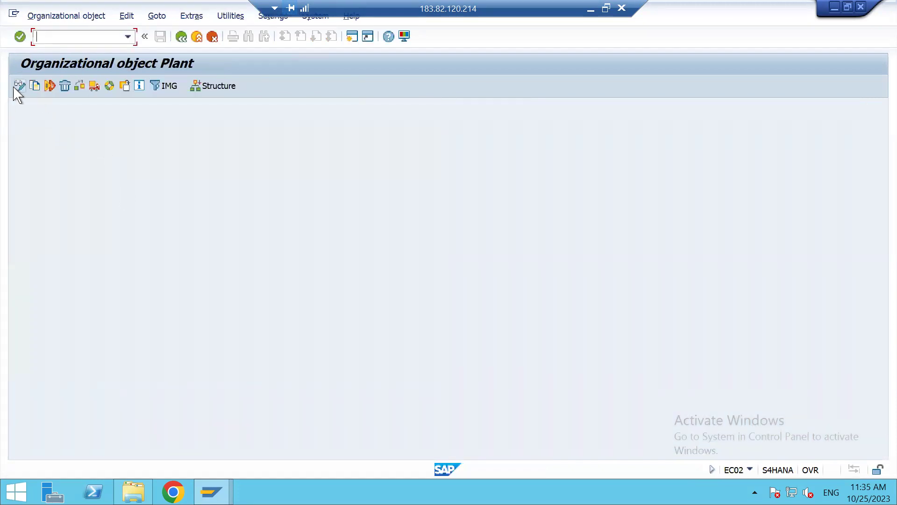
Step: Copy organizational object plant 0001 to the new plant HP02
{"action": "left_click", "coordinate": [36, 91]}
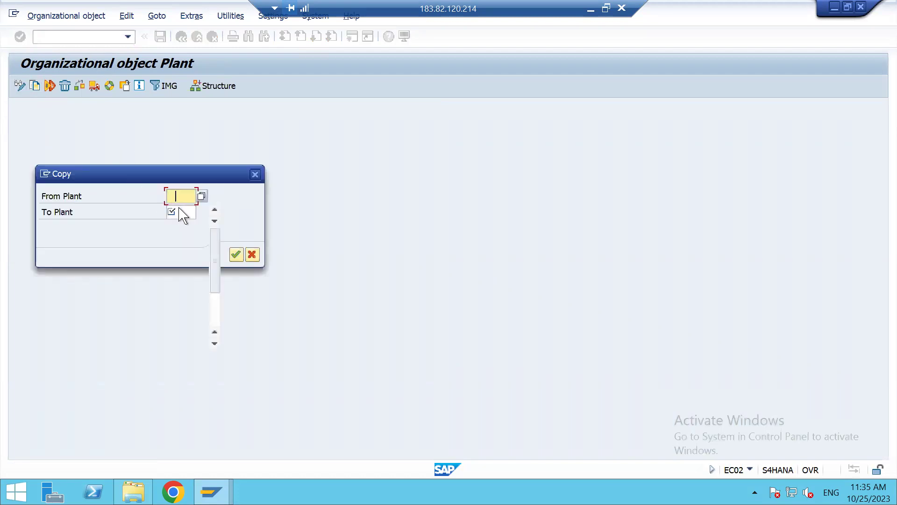
{"action": "left_click", "coordinate": [181, 208]}
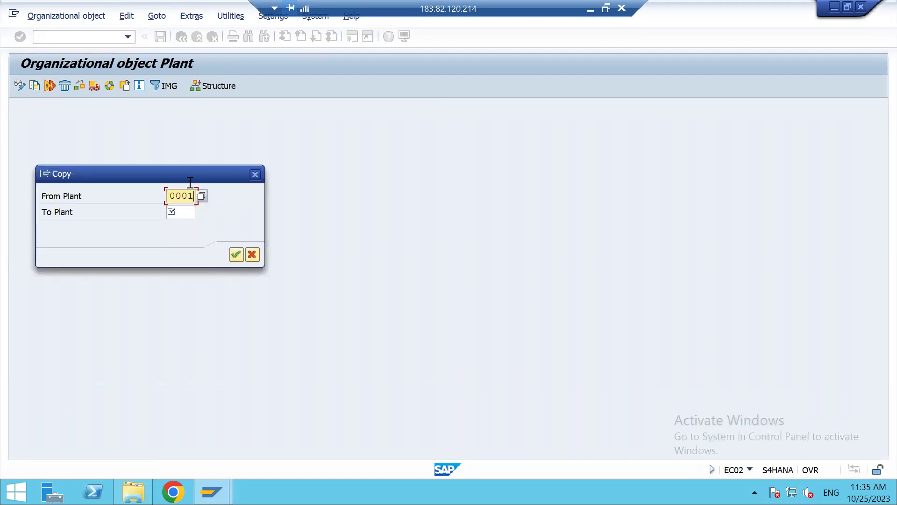
{"action": "left_click", "coordinate": [179, 213]}
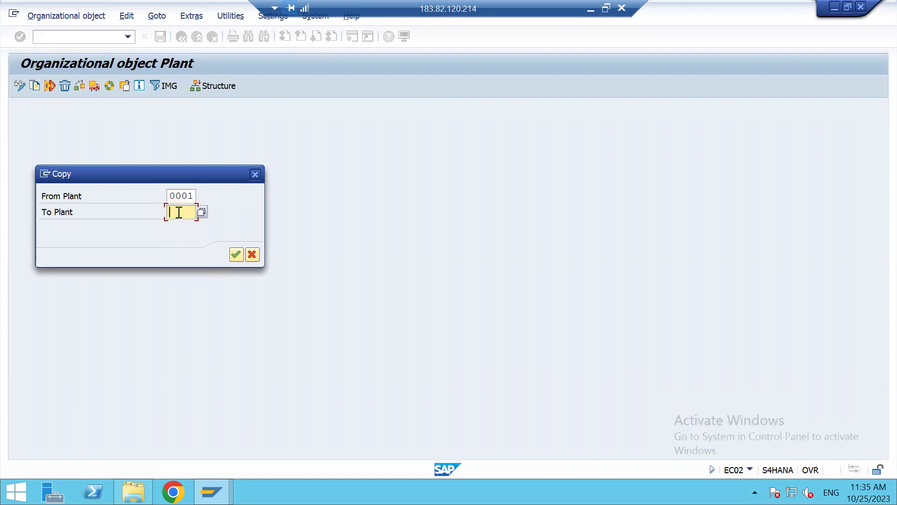
{"action": "type", "text": "HP02"}
{"action": "left_click", "coordinate": [237, 253]}
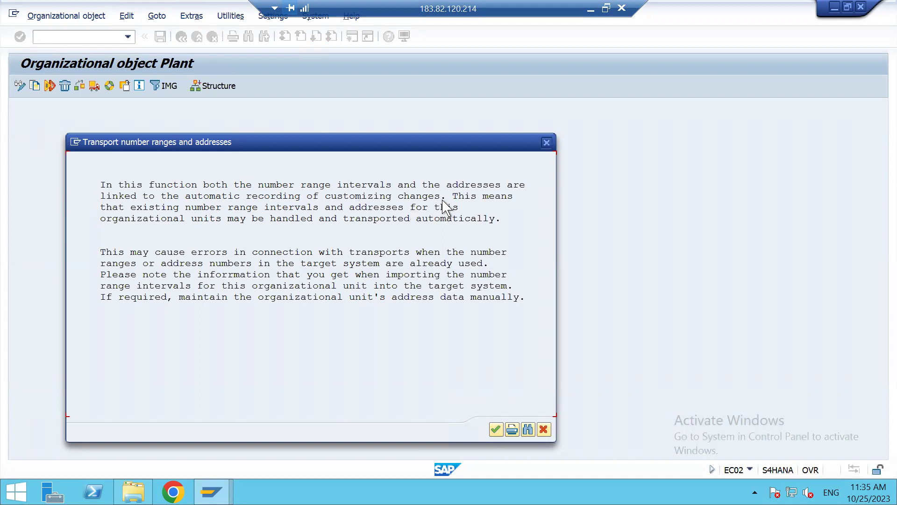
Step: Acknowledge the transport notice and decline transporting number ranges
{"action": "left_click", "coordinate": [496, 429]}
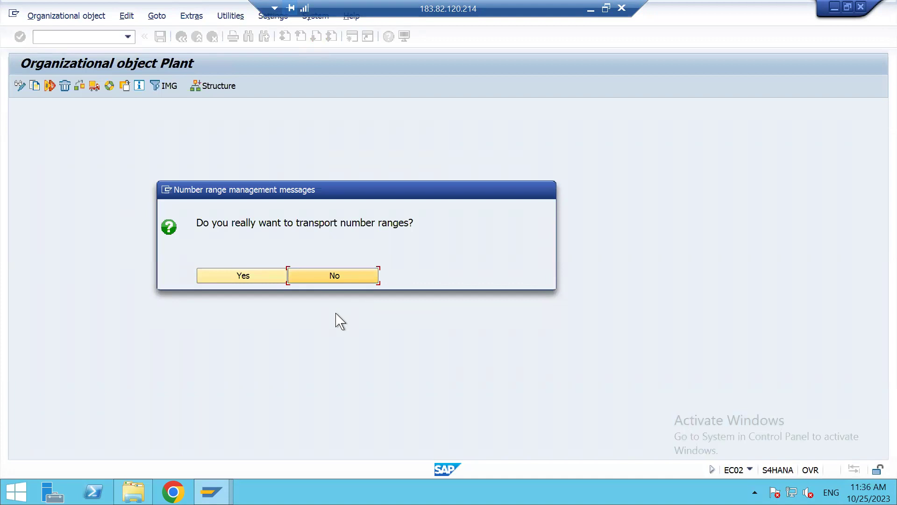
{"action": "left_click", "coordinate": [340, 280]}
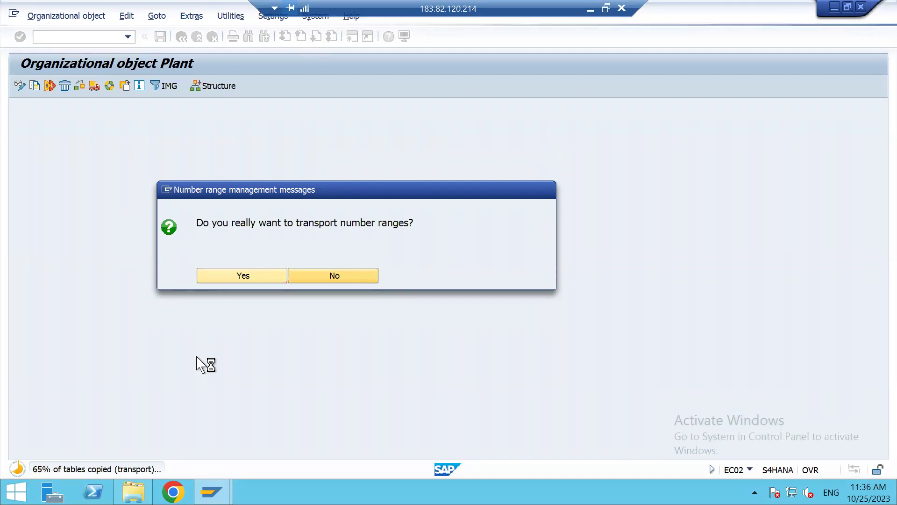
{"action": "key", "text": "Return"}
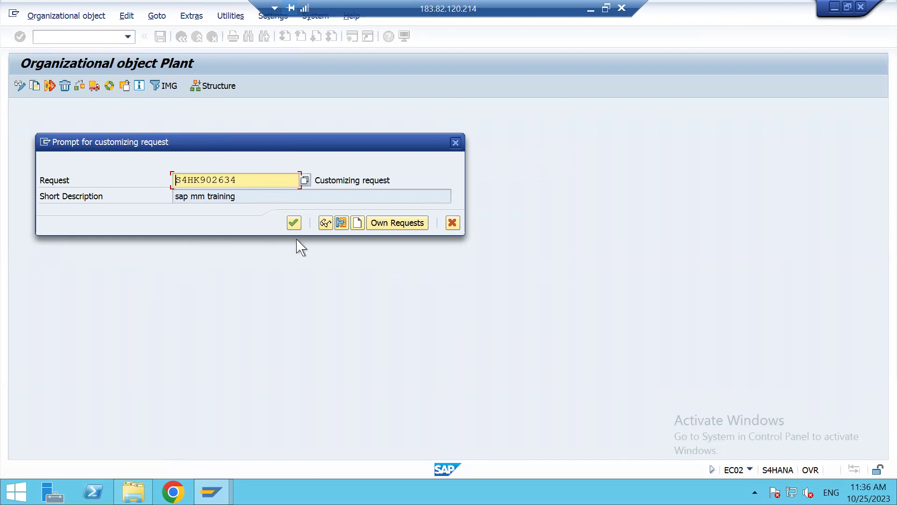
Step: Accept the customizing request, confirm the 0001-to-HP02 copy, and dismiss the follow-up notices
{"action": "left_click", "coordinate": [294, 223]}
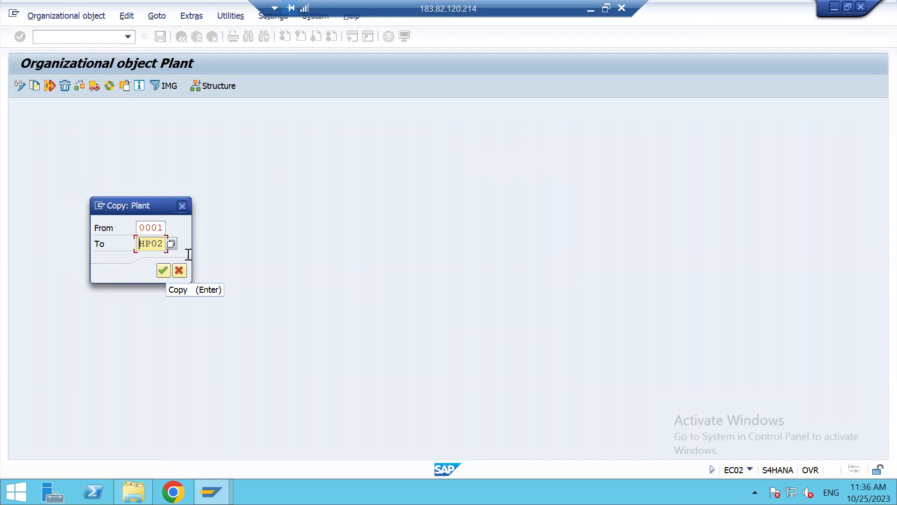
{"action": "left_click", "coordinate": [162, 270]}
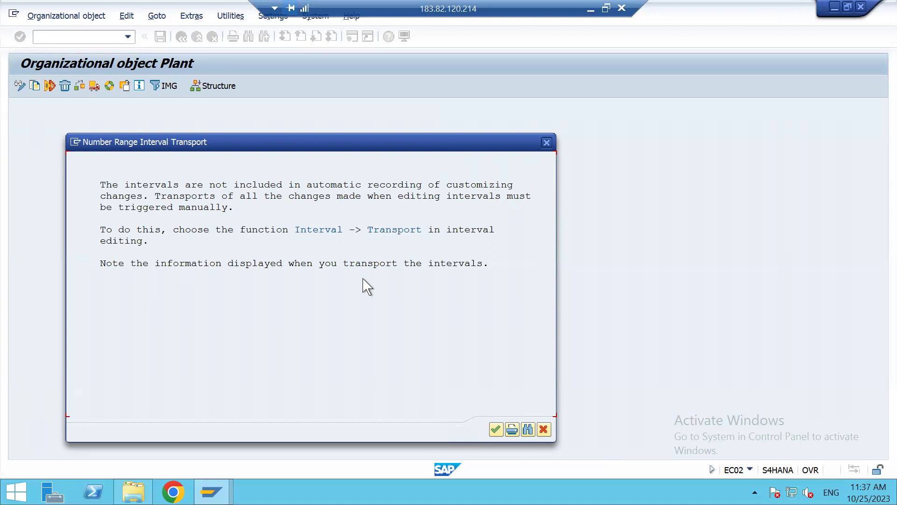
{"action": "left_click", "coordinate": [496, 430]}
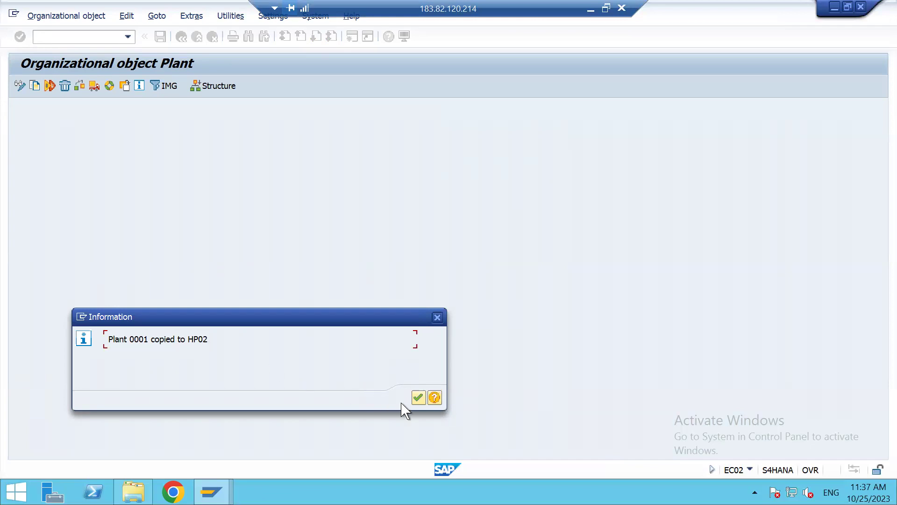
{"action": "left_click", "coordinate": [418, 398]}
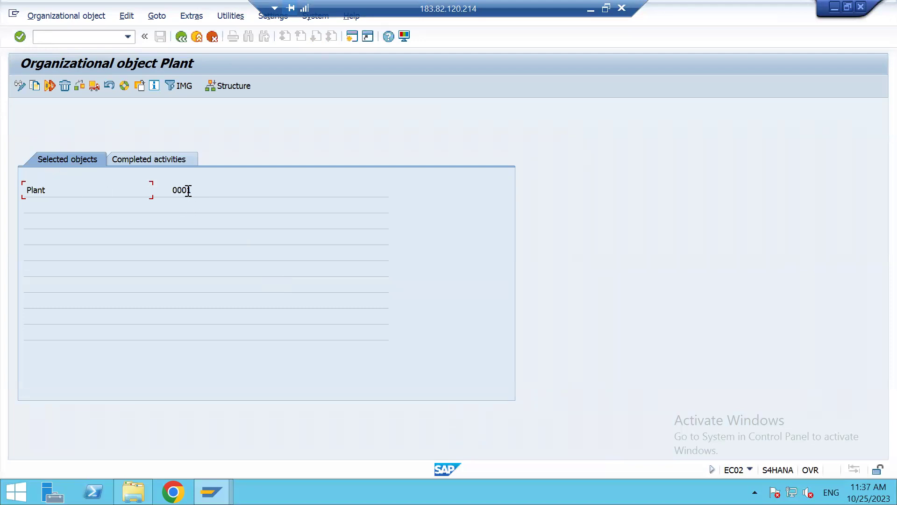
Step: Check the completed-activities log, then go back to Define Plant
{"action": "left_click", "coordinate": [150, 161]}
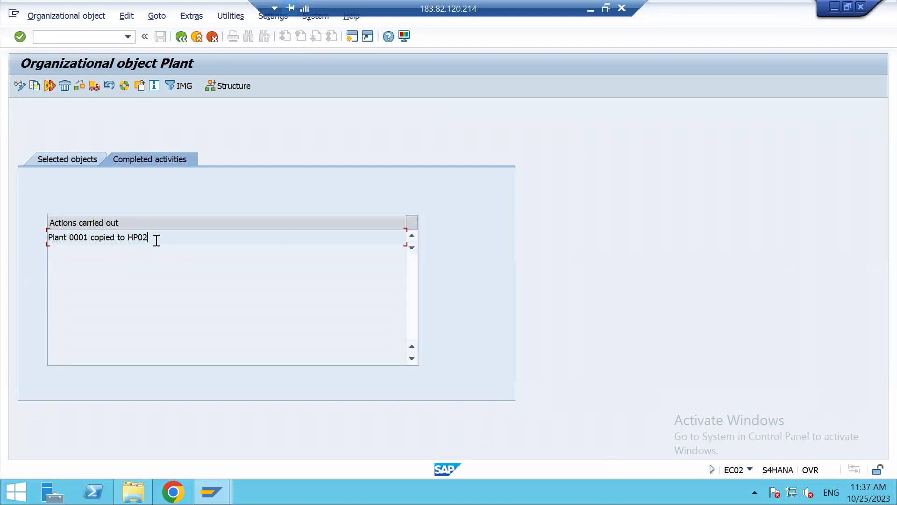
{"action": "left_click", "coordinate": [180, 37]}
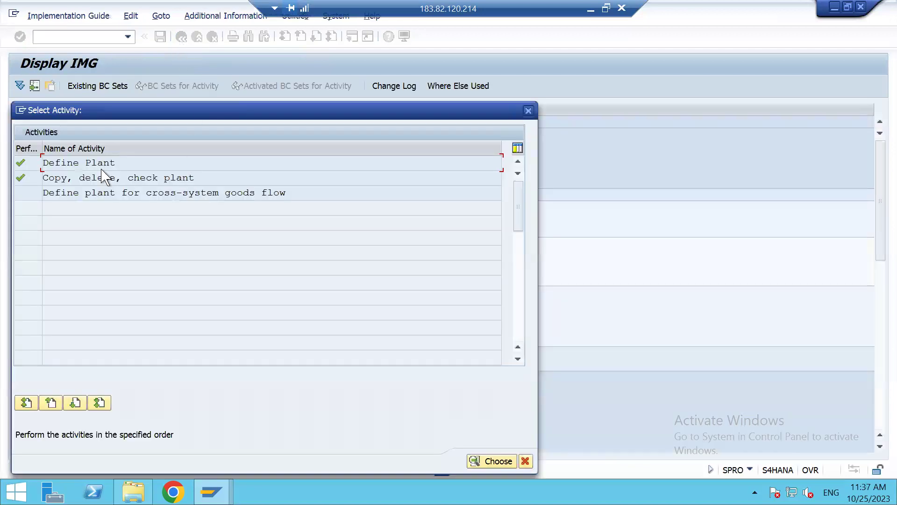
{"action": "double_click", "coordinate": [101, 166]}
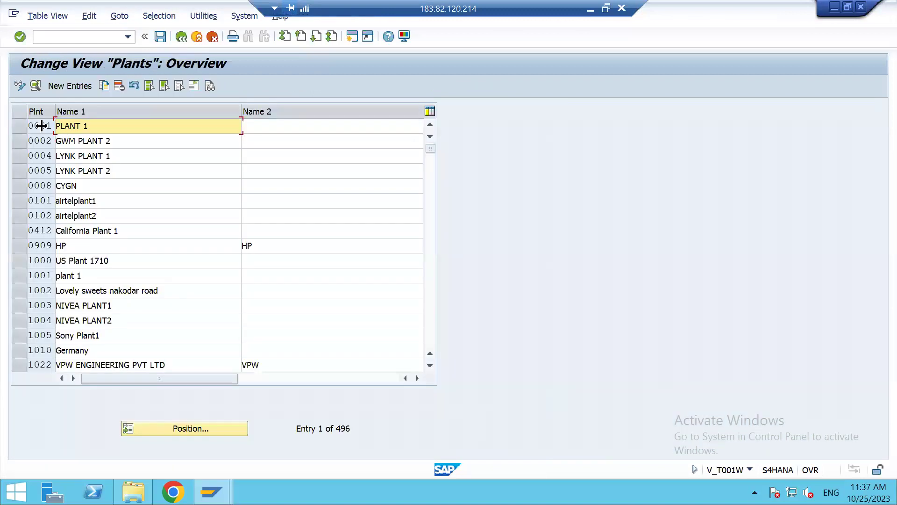
Step: Inspect plant 0001's details and return to the Plants overview
{"action": "left_click", "coordinate": [20, 127]}
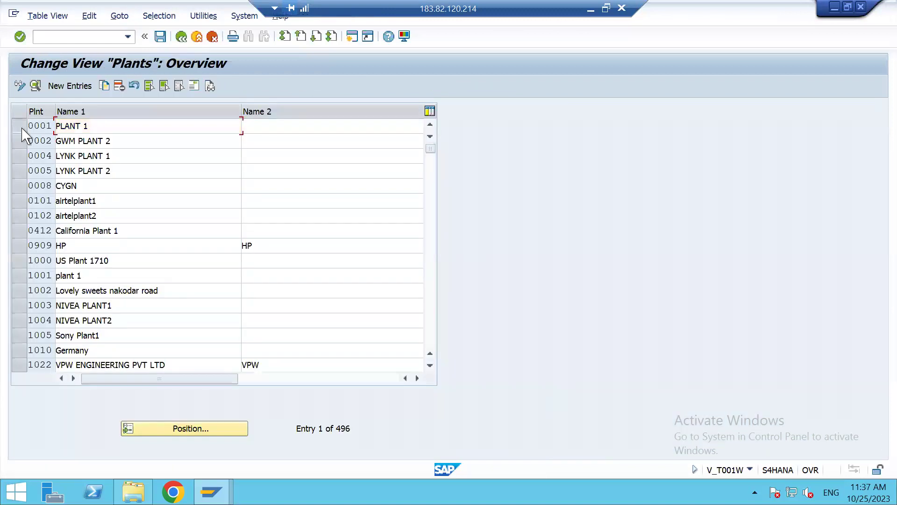
{"action": "left_click", "coordinate": [35, 85]}
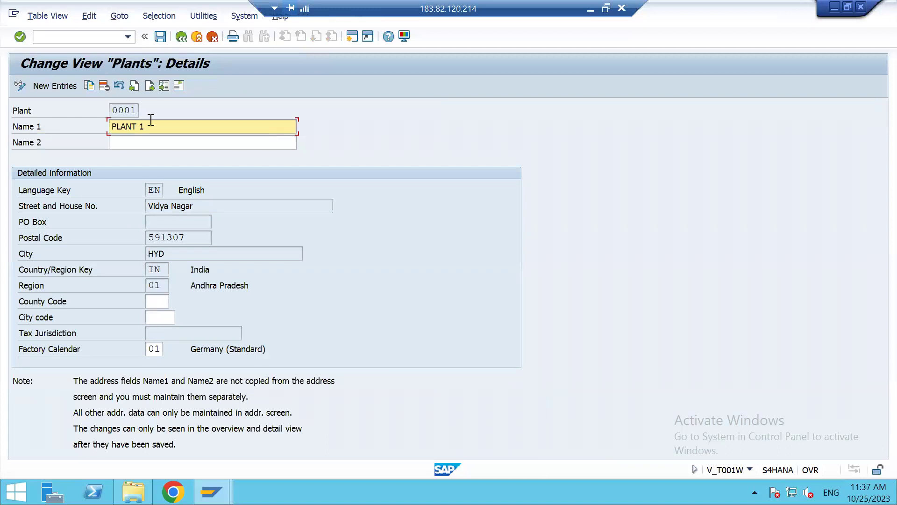
{"action": "left_click", "coordinate": [181, 36]}
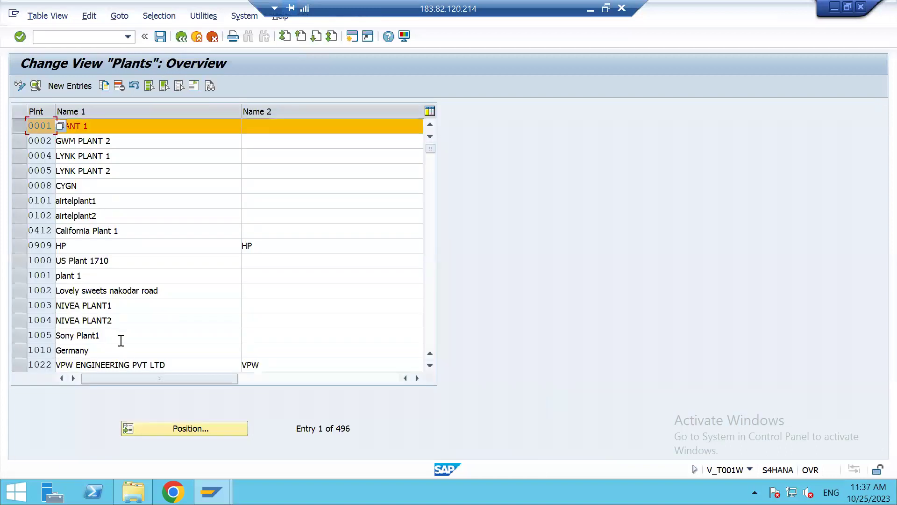
{"action": "left_click", "coordinate": [19, 126]}
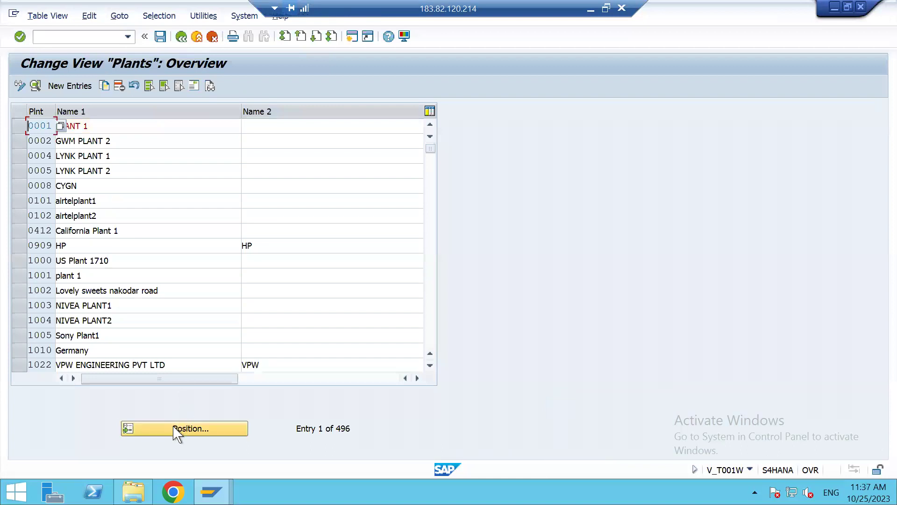
Step: Position the plants table on HP02 and bring up its details and address
{"action": "left_click", "coordinate": [177, 430]}
{"action": "type", "text": "HP02"}
{"action": "key", "text": "Return"}
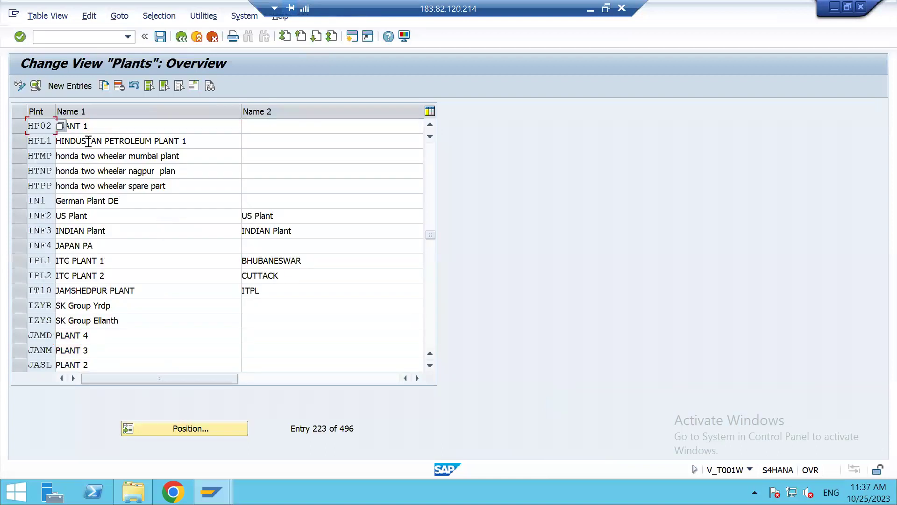
{"action": "left_click", "coordinate": [84, 127]}
{"action": "double_click", "coordinate": [37, 126]}
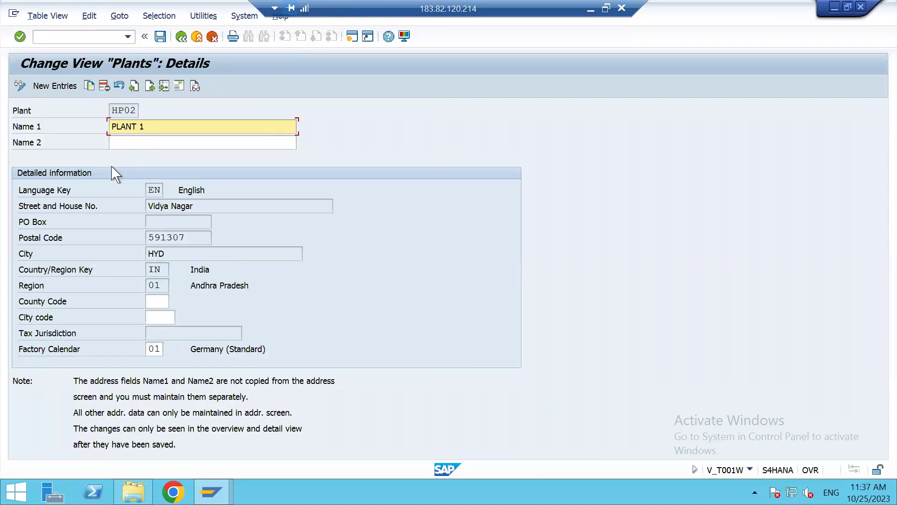
{"action": "left_click", "coordinate": [179, 86]}
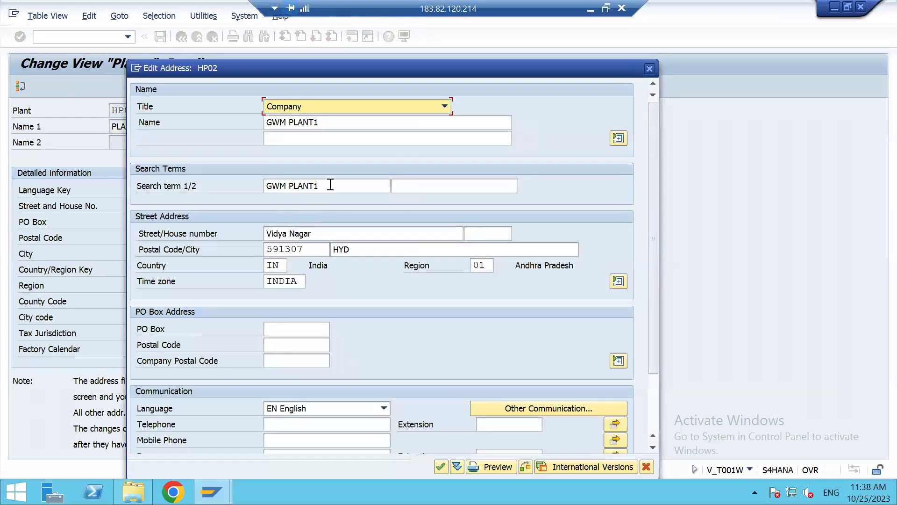
Step: Rename plant HP02 to Manufacturing Plant Div A and paste the name into the search term
{"action": "left_click", "coordinate": [325, 183]}
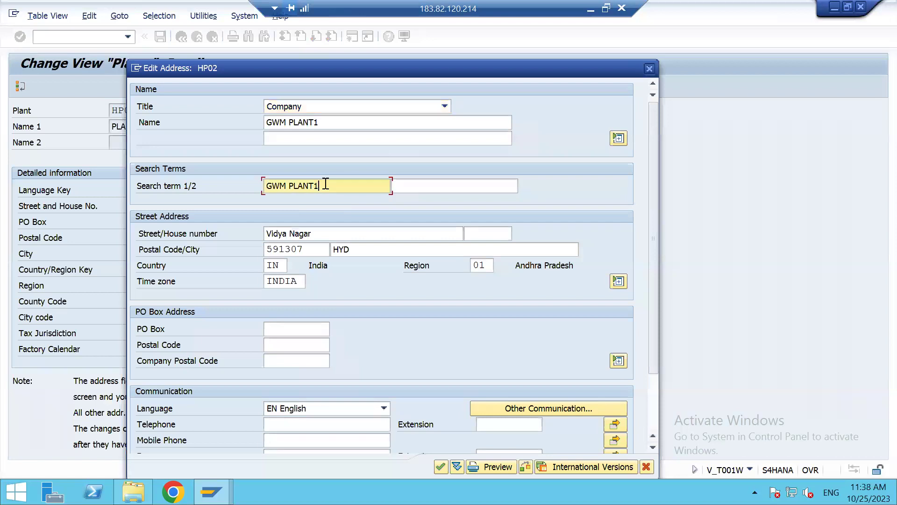
{"action": "left_click", "coordinate": [324, 120]}
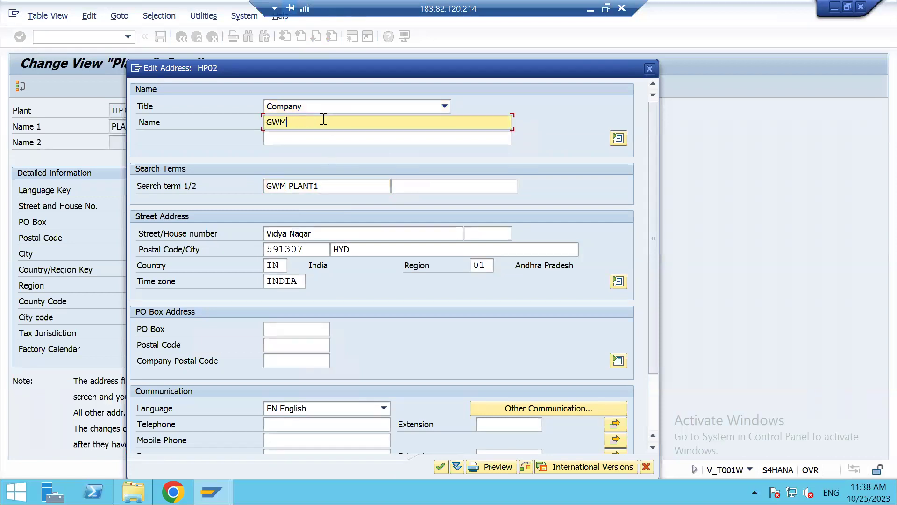
{"action": "key", "text": "BackSpace"}
{"action": "key", "text": "BackSpace"}
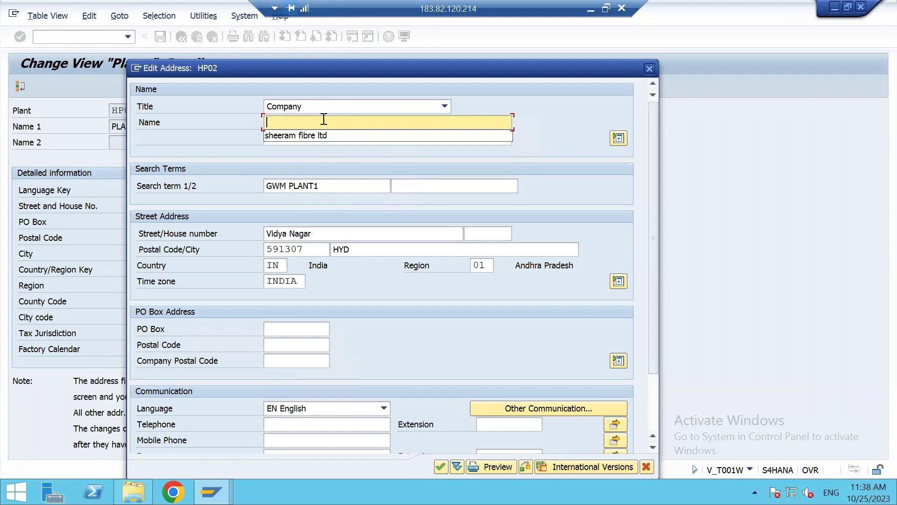
{"action": "type", "text": "Manufacturing Plant Div A"}
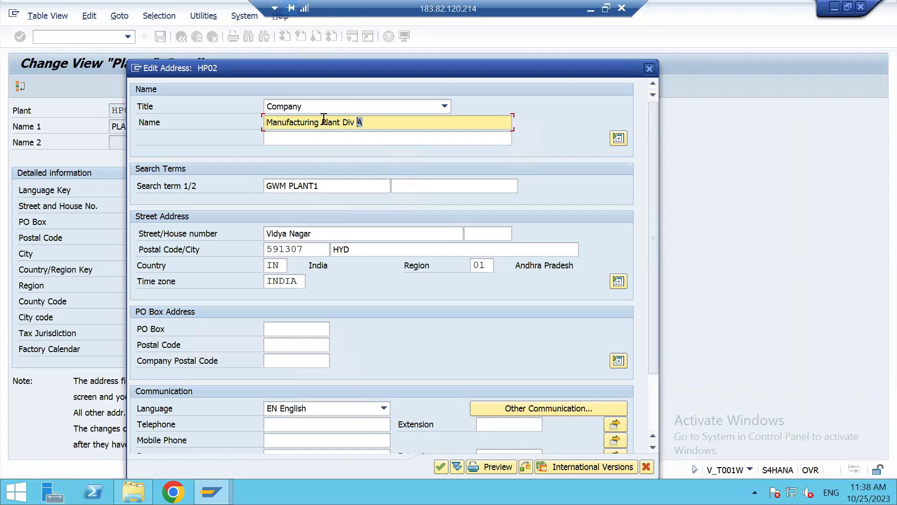
{"action": "key", "text": "shift+Left"}
{"action": "key", "text": "shift+Left"}
{"action": "key", "text": "shift+Left"}
{"action": "key", "text": "shift+Left"}
{"action": "key", "text": "shift+Left"}
{"action": "key", "text": "shift+Left"}
{"action": "key", "text": "shift+Left"}
{"action": "key", "text": "shift+Left"}
{"action": "key", "text": "shift+Left"}
{"action": "key", "text": "shift+Left"}
{"action": "key", "text": "shift+Left"}
{"action": "key", "text": "shift+Left"}
{"action": "key", "text": "shift+Left"}
{"action": "key", "text": "shift+Left"}
{"action": "key", "text": "shift+Left"}
{"action": "key", "text": "shift+Left"}
{"action": "key", "text": "shift+Left"}
{"action": "key", "text": "shift+Left"}
{"action": "key", "text": "shift+Left"}
{"action": "key", "text": "shift+Left"}
{"action": "key", "text": "Left"}
{"action": "key", "text": "Tab"}
{"action": "key", "text": "Tab"}
{"action": "key", "text": "Tab"}
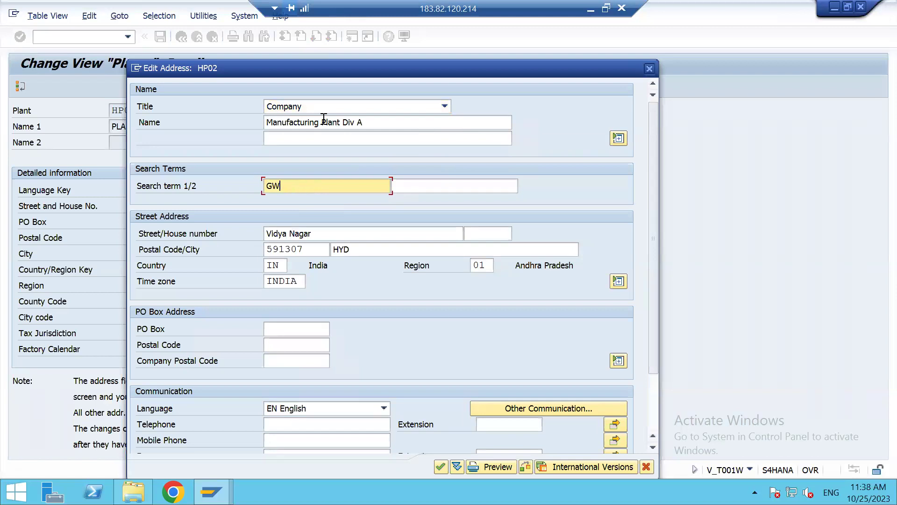
{"action": "type", "text": "Manufacturing Plant iv A"}
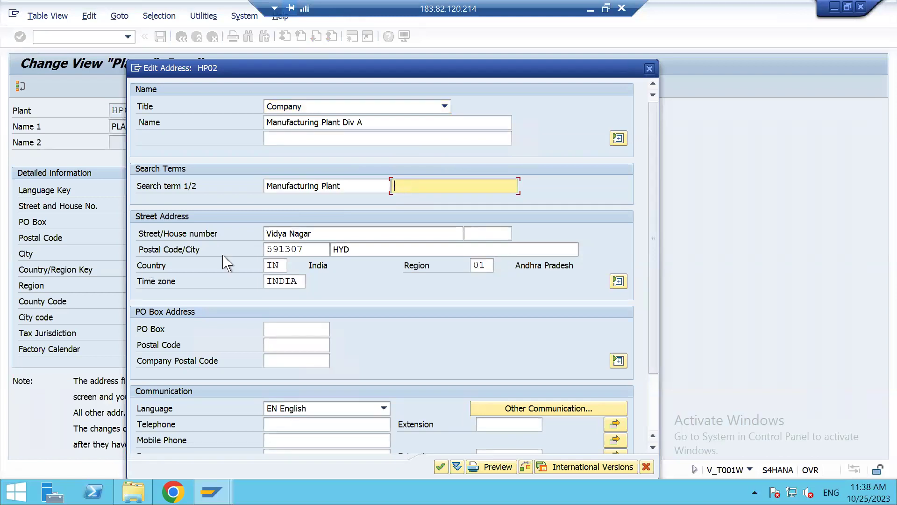
Step: Change the street to 7th Avenue, postal code to 110059 and city to DEL
{"action": "left_click", "coordinate": [325, 233]}
{"action": "key", "text": "BackSpace"}
{"action": "key", "text": "BackSpace"}
{"action": "key", "text": "BackSpace"}
{"action": "key", "text": "BackSpace"}
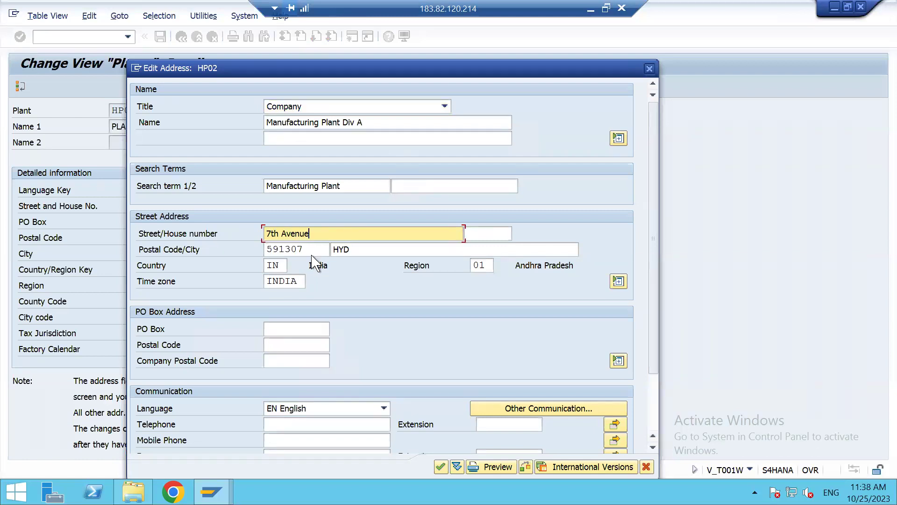
{"action": "type", "text": "7th Avenue"}
{"action": "left_click", "coordinate": [311, 252]}
{"action": "key", "text": "BackSpace"}
{"action": "key", "text": "BackSpace"}
{"action": "key", "text": "BackSpace"}
{"action": "key", "text": "BackSpace"}
{"action": "key", "text": "BackSpace"}
{"action": "key", "text": "BackSpace"}
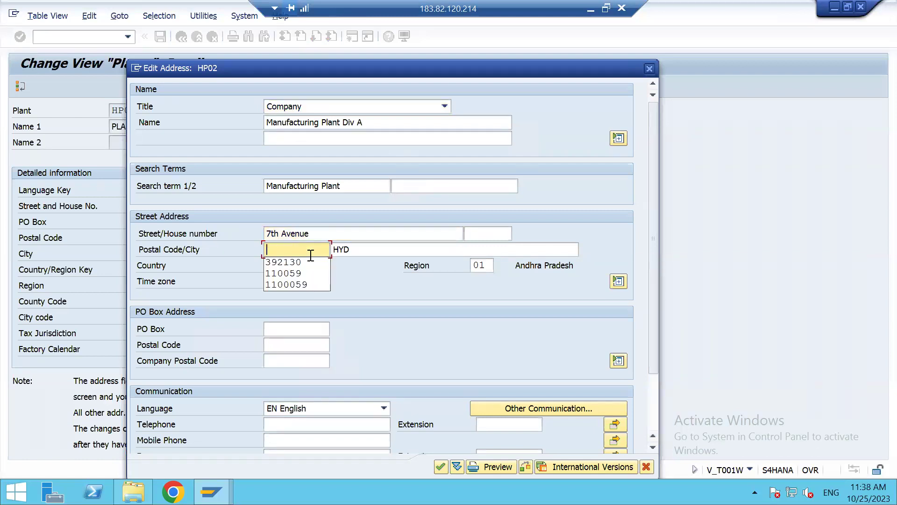
{"action": "left_click", "coordinate": [286, 273]}
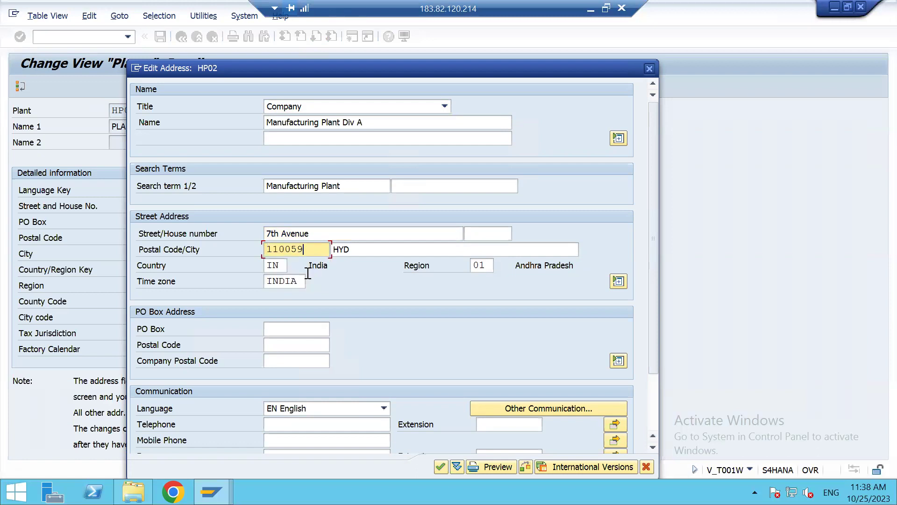
{"action": "left_click", "coordinate": [355, 253]}
{"action": "key", "text": "BackSpace"}
{"action": "key", "text": "BackSpace"}
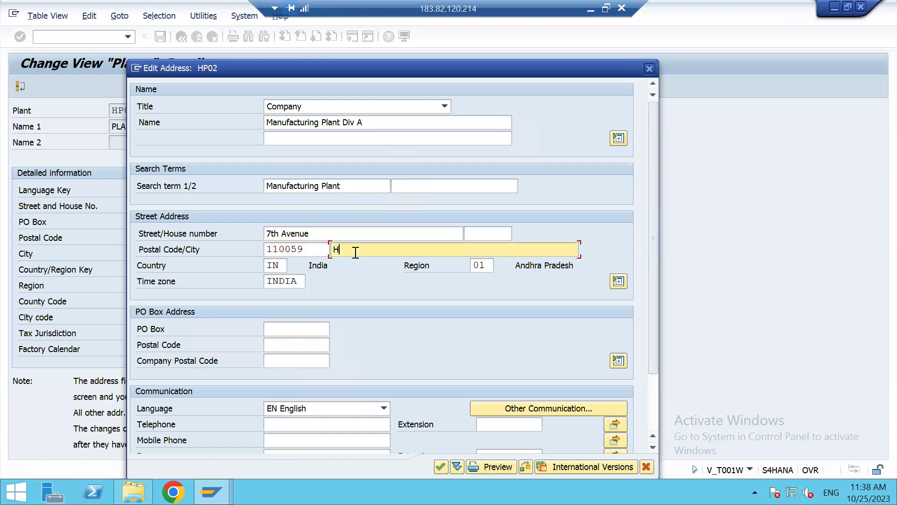
{"action": "key", "text": "BackSpace"}
{"action": "type", "text": "DEL"}
Step: Set the region to 30 Delhi and confirm the address
{"action": "left_click", "coordinate": [490, 265]}
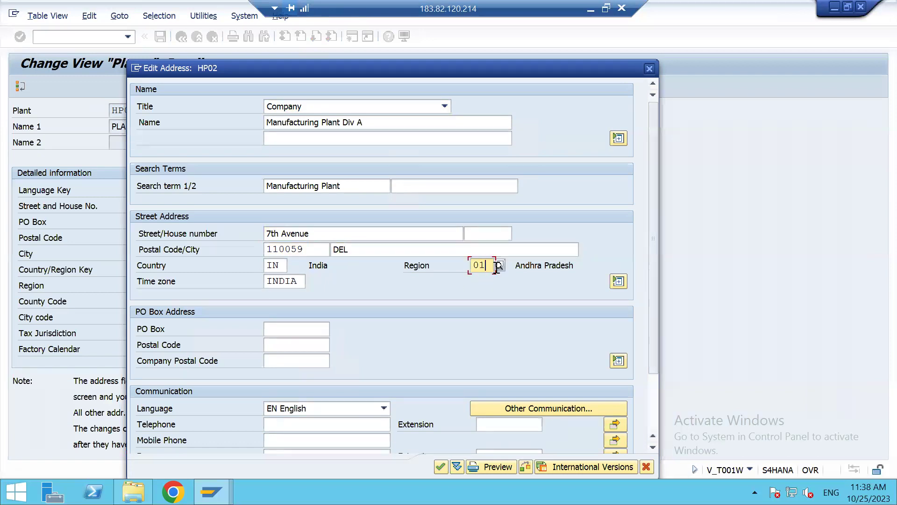
{"action": "left_click", "coordinate": [498, 265]}
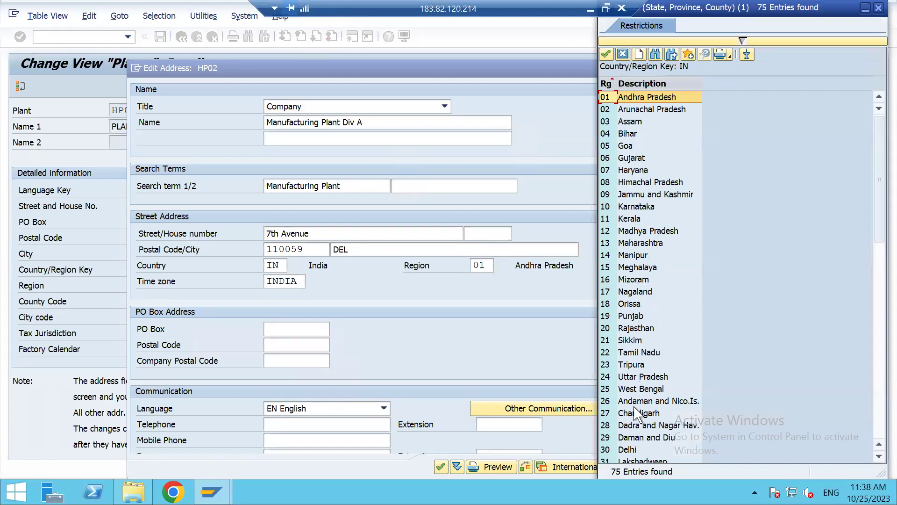
{"action": "double_click", "coordinate": [632, 448]}
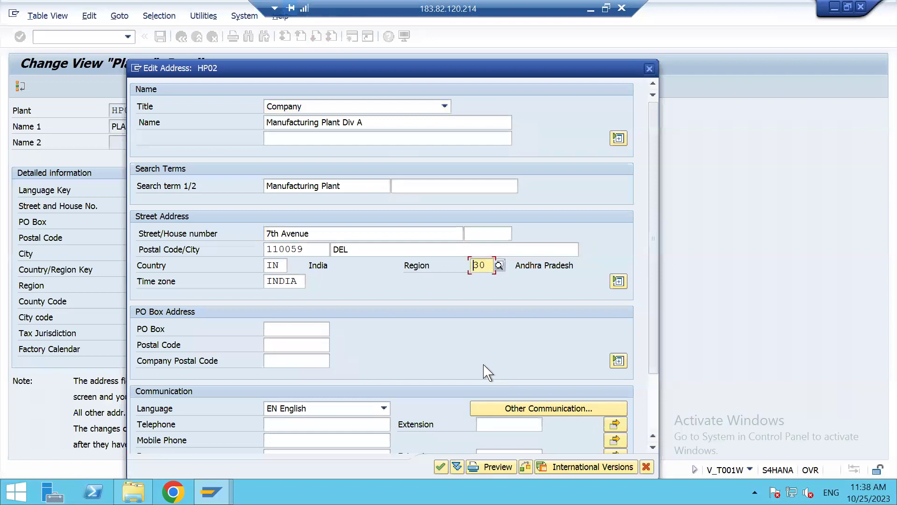
{"action": "left_click", "coordinate": [440, 466]}
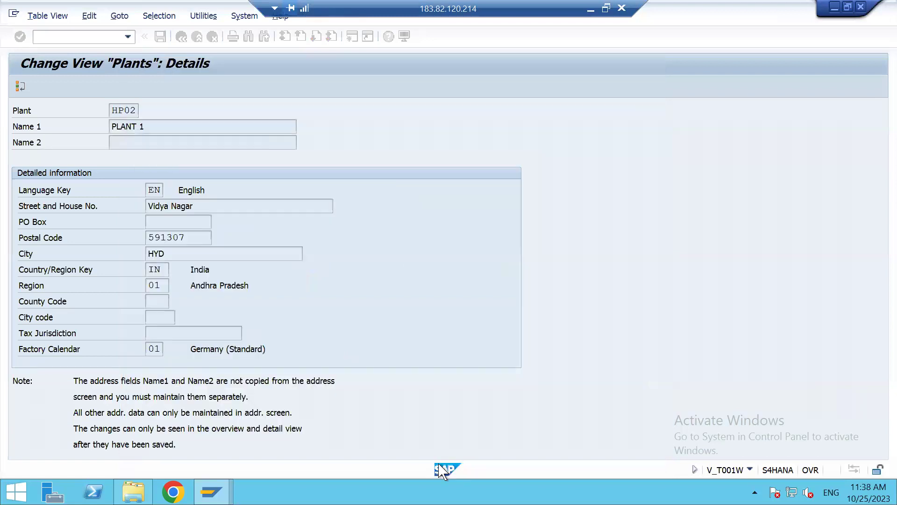
Step: Choose IN (India) as HP02's factory calendar from the F4 list
{"action": "left_click", "coordinate": [161, 349]}
{"action": "left_click", "coordinate": [169, 349]}
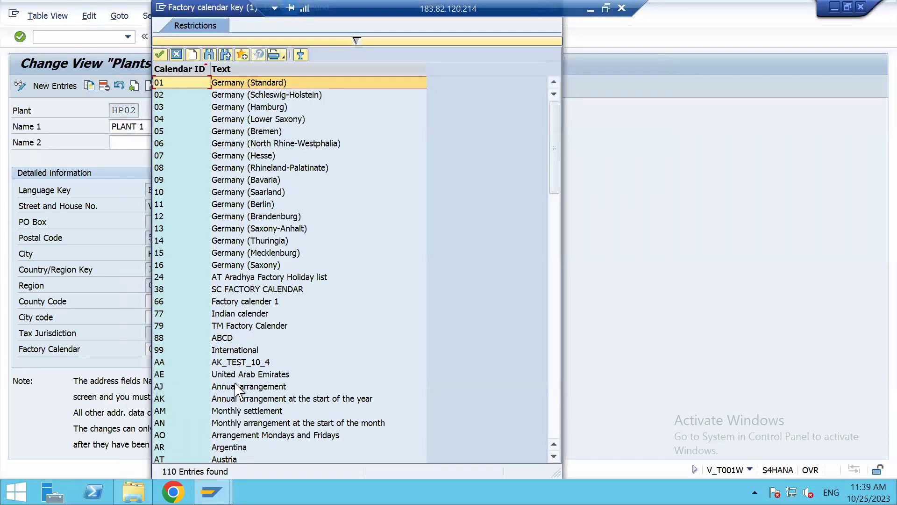
{"action": "scroll", "coordinate": [228, 337], "scroll_direction": "down", "scroll_amount": 3}
{"action": "scroll", "coordinate": [229, 341], "scroll_direction": "up", "scroll_amount": 3}
{"action": "scroll", "coordinate": [231, 348], "scroll_direction": "down", "scroll_amount": 10}
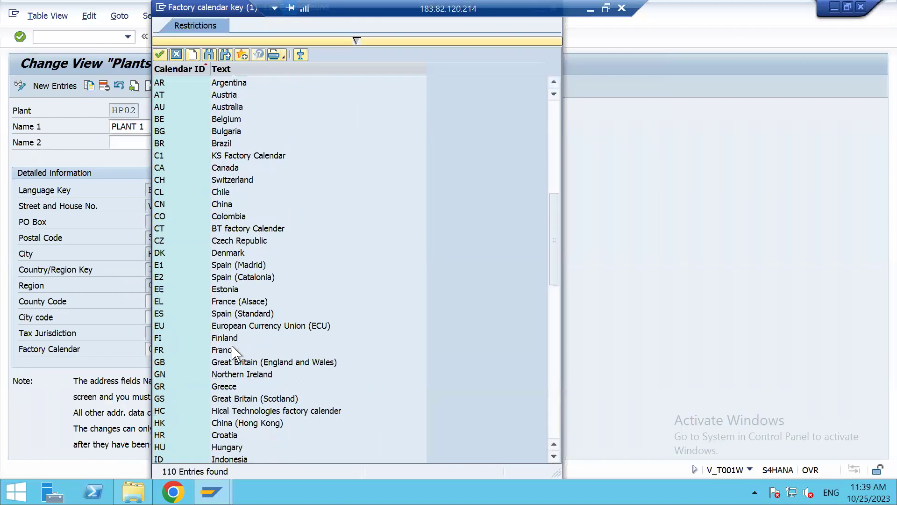
{"action": "scroll", "coordinate": [232, 349], "scroll_direction": "down", "scroll_amount": 11}
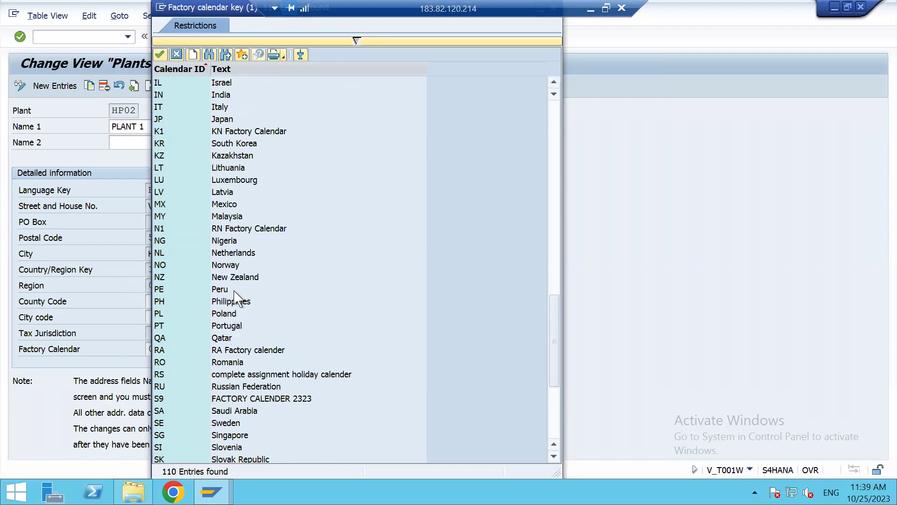
{"action": "scroll", "coordinate": [234, 292], "scroll_direction": "up", "scroll_amount": 2}
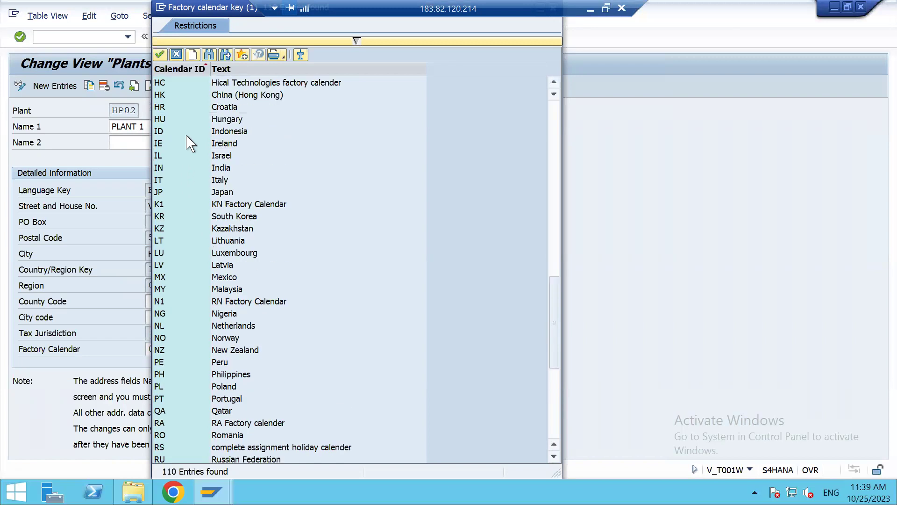
{"action": "double_click", "coordinate": [217, 169]}
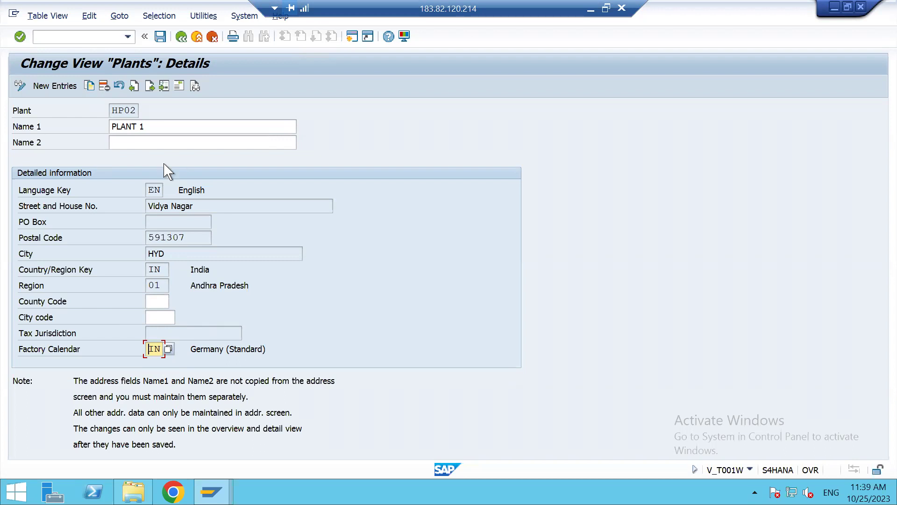
Step: Save plant HP02's changes under the customizing request and exit to the main menu
{"action": "left_click", "coordinate": [160, 37]}
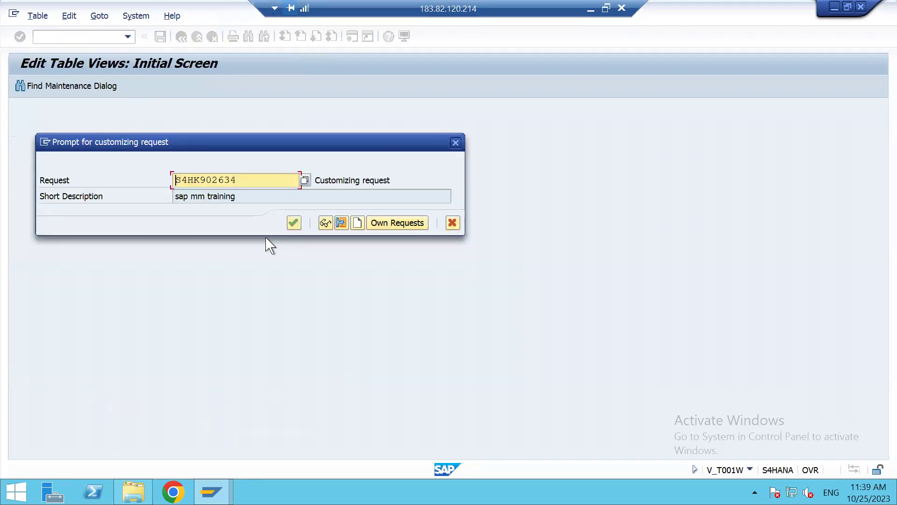
{"action": "left_click", "coordinate": [294, 224]}
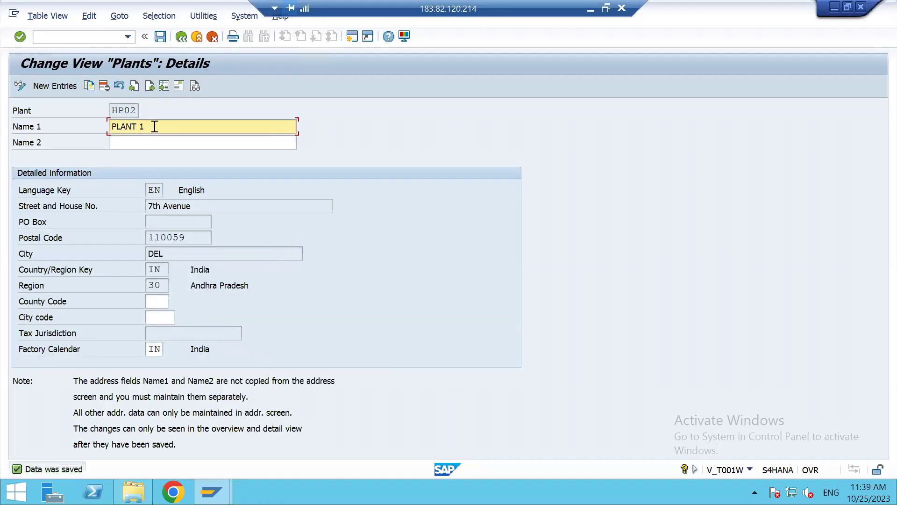
{"action": "left_click", "coordinate": [160, 36]}
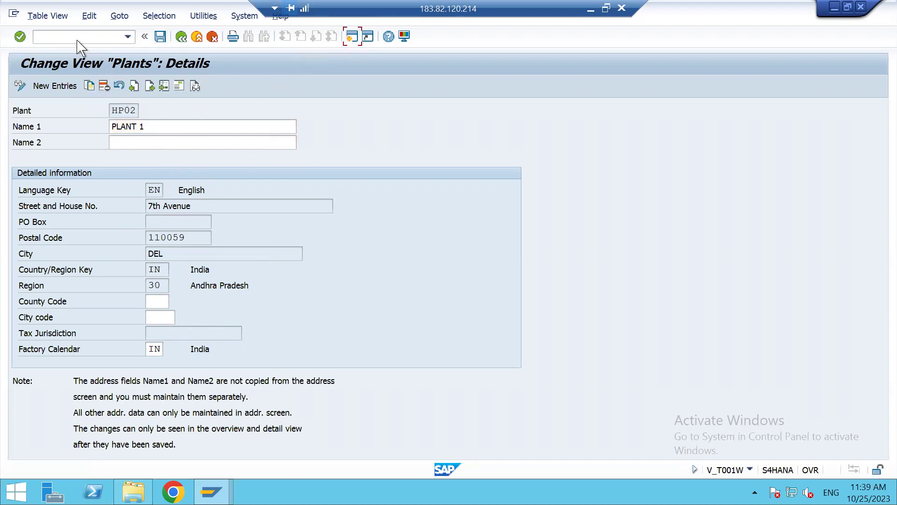
{"action": "key", "text": "shift+F3"}
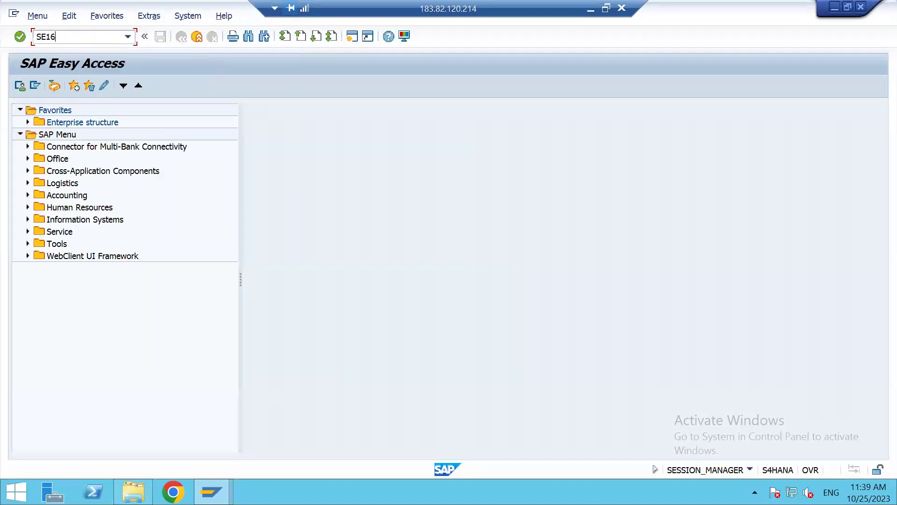
Step: In a new session, look up plant HP02 in table T001W with SE16, checking the entry count first
{"action": "key", "text": "Return"}
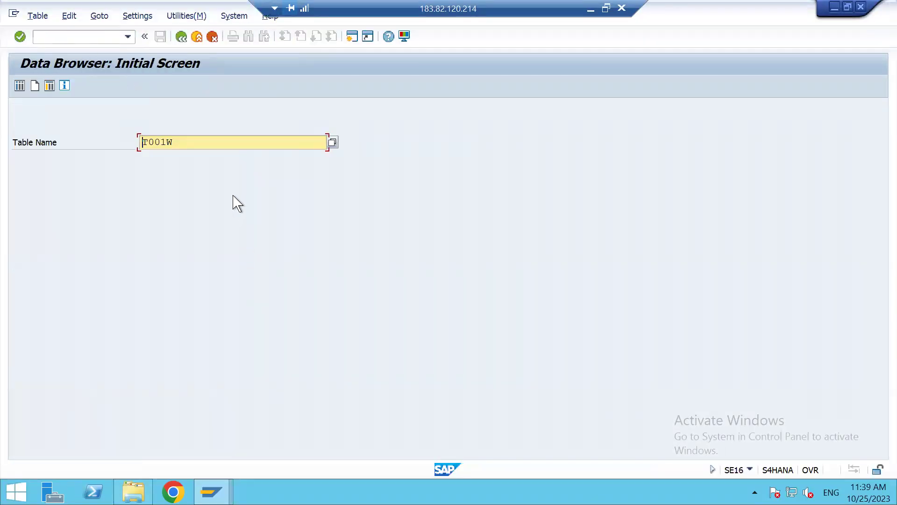
{"action": "key", "text": "Return"}
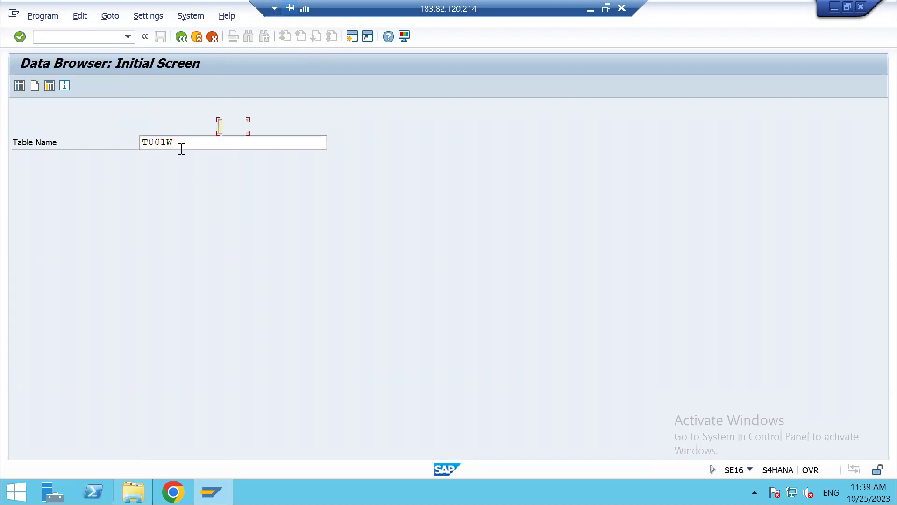
{"action": "type", "text": "HP02"}
{"action": "key", "text": "Return"}
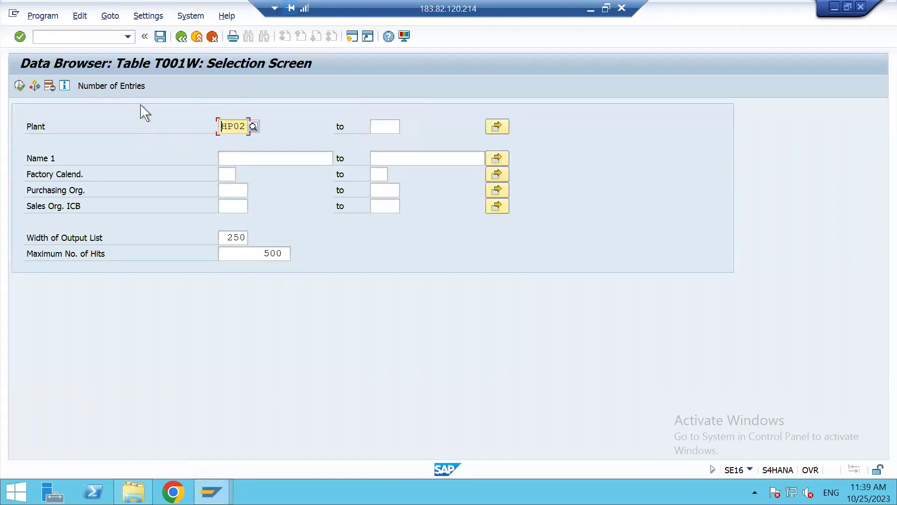
{"action": "left_click", "coordinate": [125, 87]}
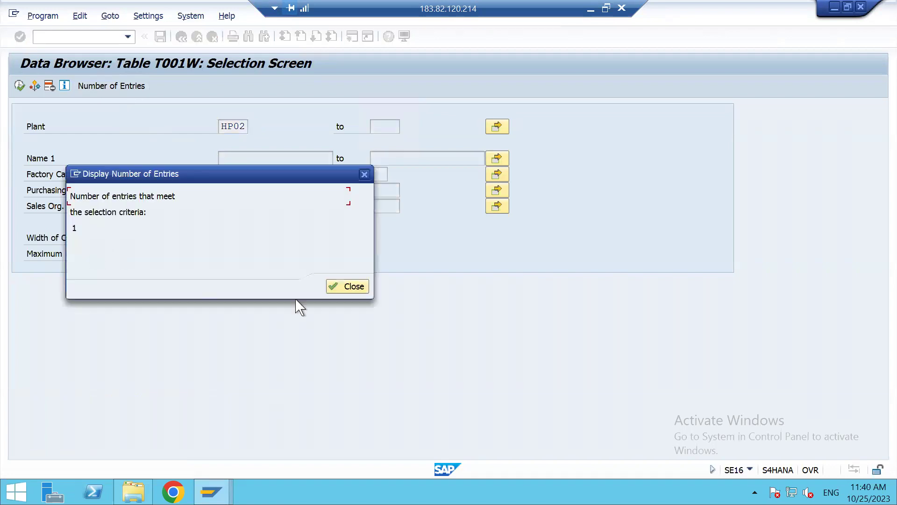
{"action": "left_click", "coordinate": [347, 286]}
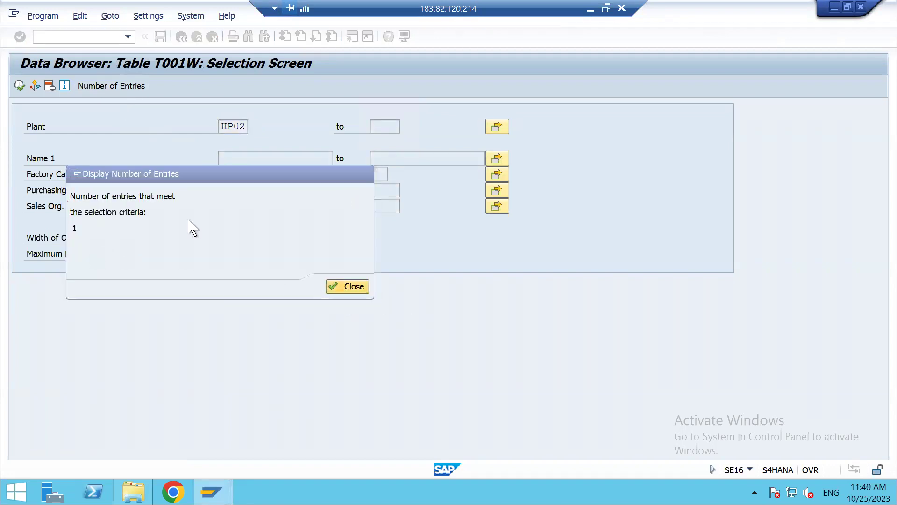
{"action": "left_click", "coordinate": [19, 86]}
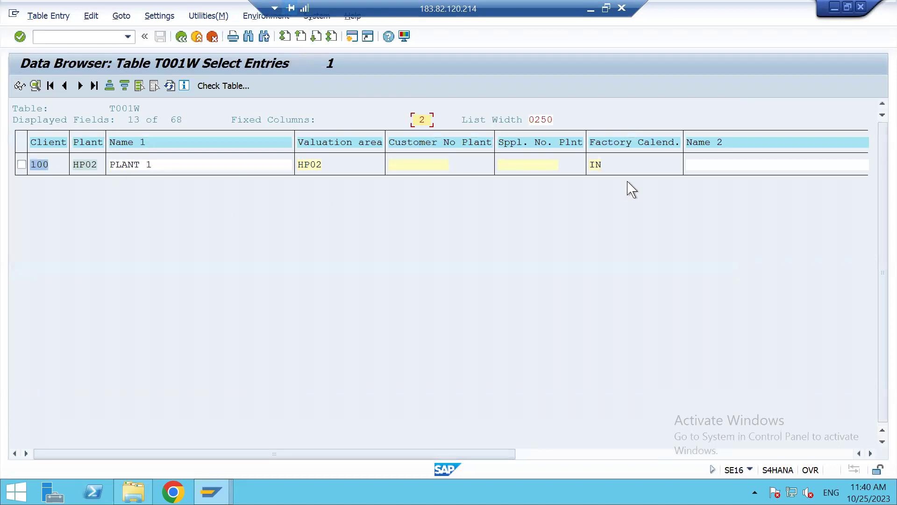
{"action": "left_click_drag", "start_coordinate": [352, 454], "coordinate": [735, 472]}
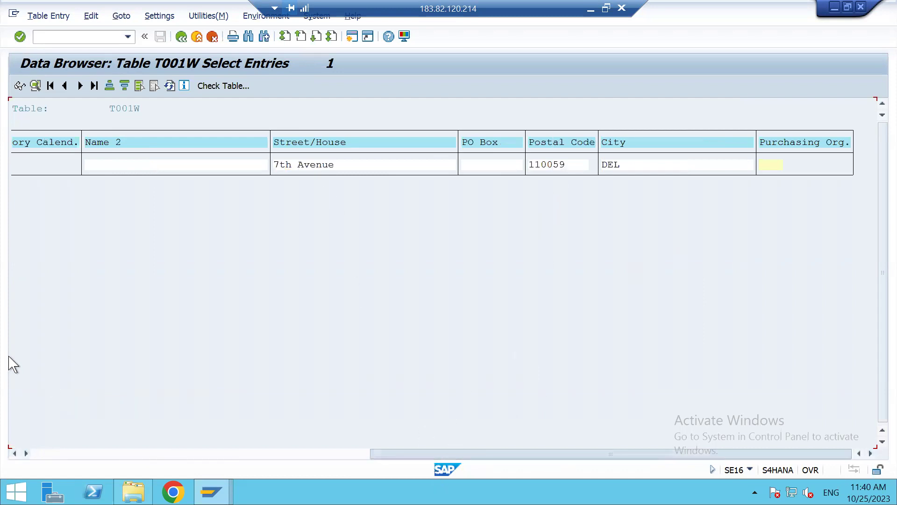
{"action": "left_click", "coordinate": [42, 452]}
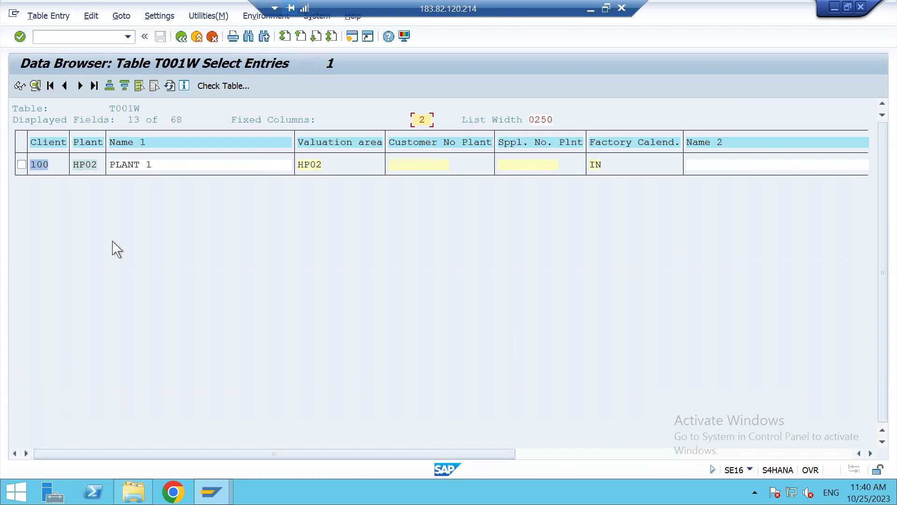
{"action": "left_click", "coordinate": [132, 166]}
Step: Paste 'Manufacturing Plant Div A' into Name 1 of plant HP02 and save
{"action": "mouse_move", "coordinate": [211, 491]}
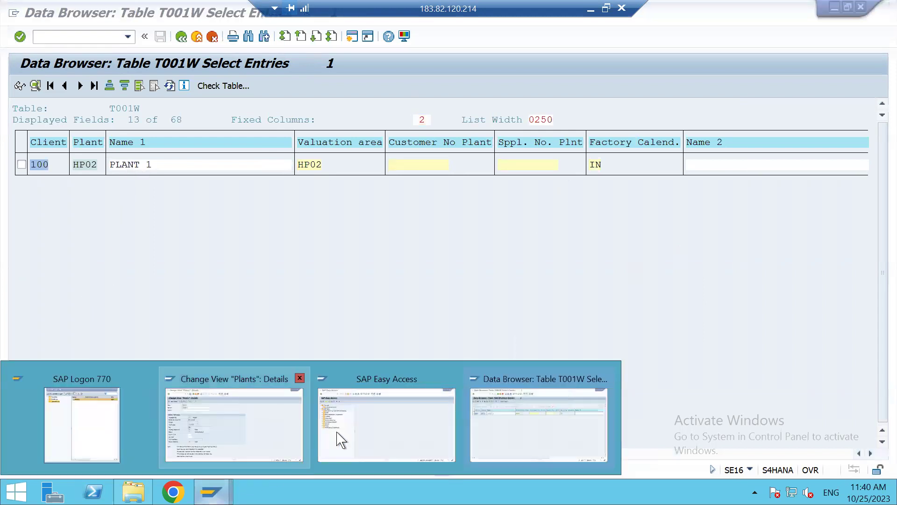
{"action": "left_click", "coordinate": [222, 422]}
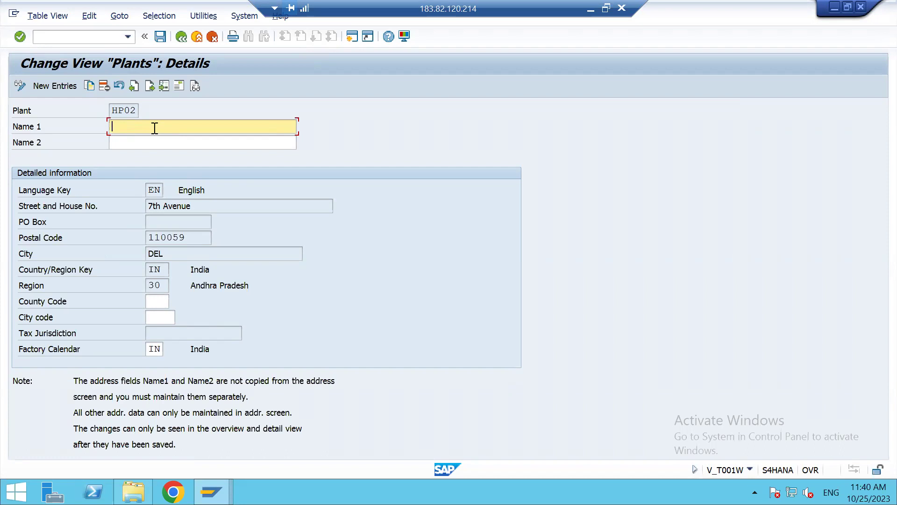
{"action": "type", "text": "Manufacturing Plant Div A"}
{"action": "left_click", "coordinate": [161, 38]}
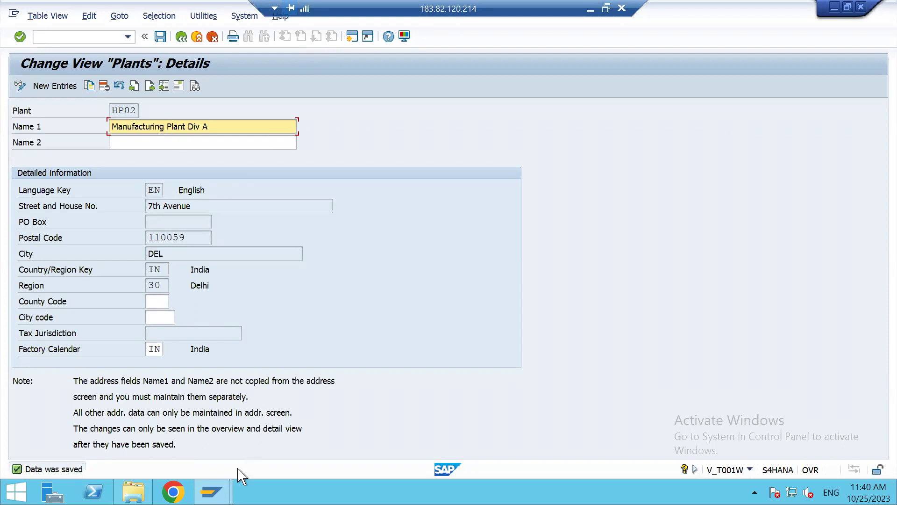
Step: Refresh the T001W entry in the Data Browser to confirm the new plant name
{"action": "left_click", "coordinate": [211, 491]}
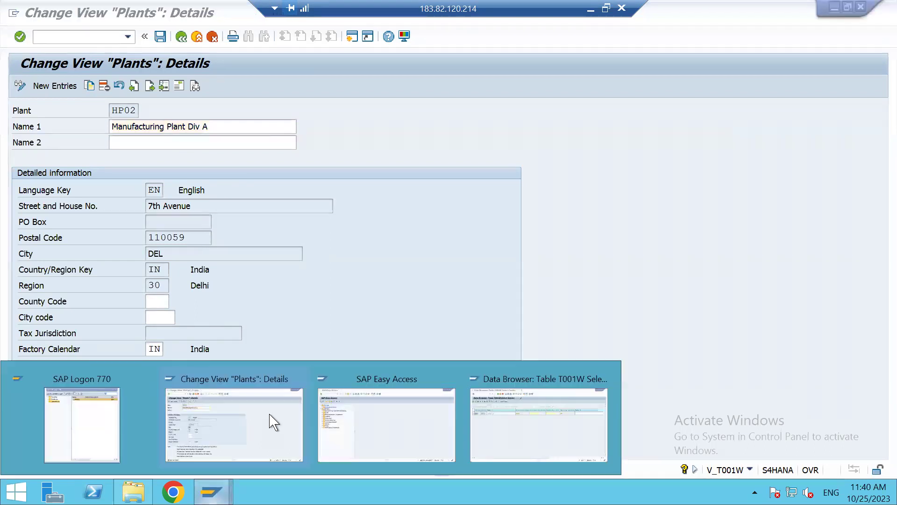
{"action": "left_click", "coordinate": [524, 444]}
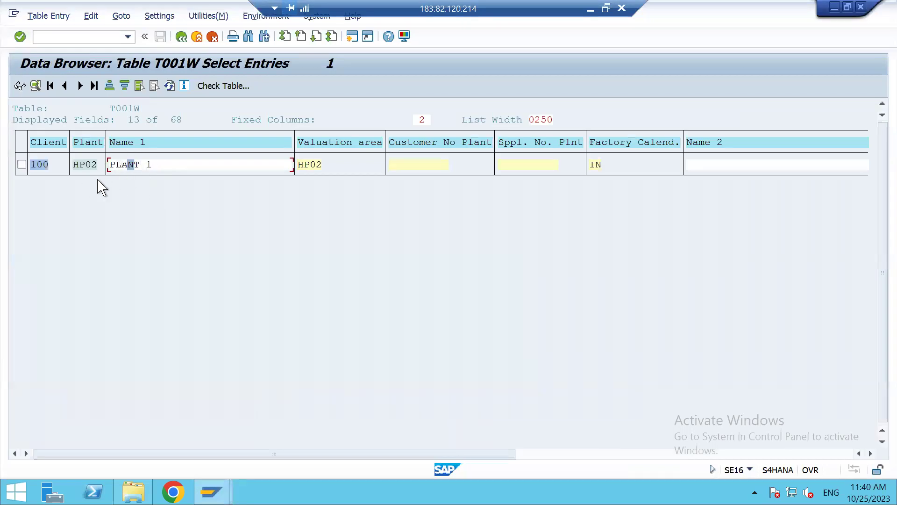
{"action": "left_click", "coordinate": [170, 85]}
{"action": "left_click", "coordinate": [181, 36]}
{"action": "mouse_move", "coordinate": [211, 491]}
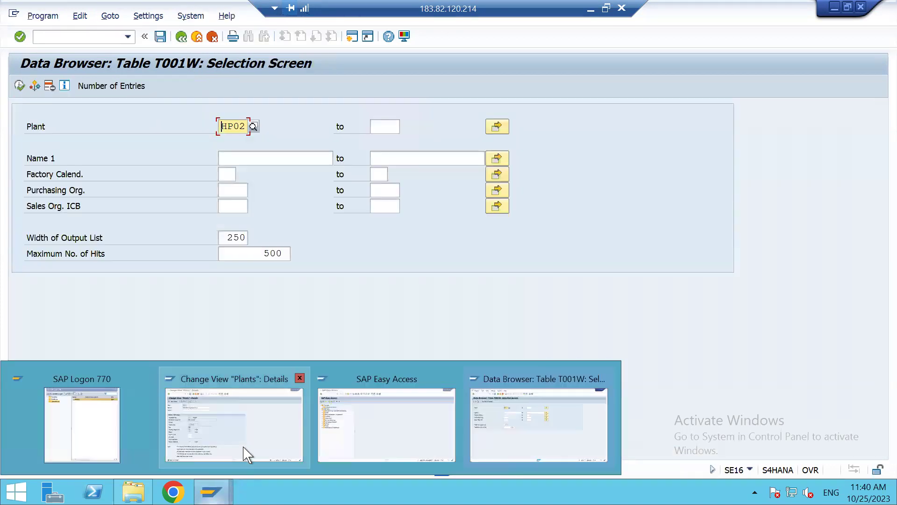
{"action": "left_click", "coordinate": [216, 437]}
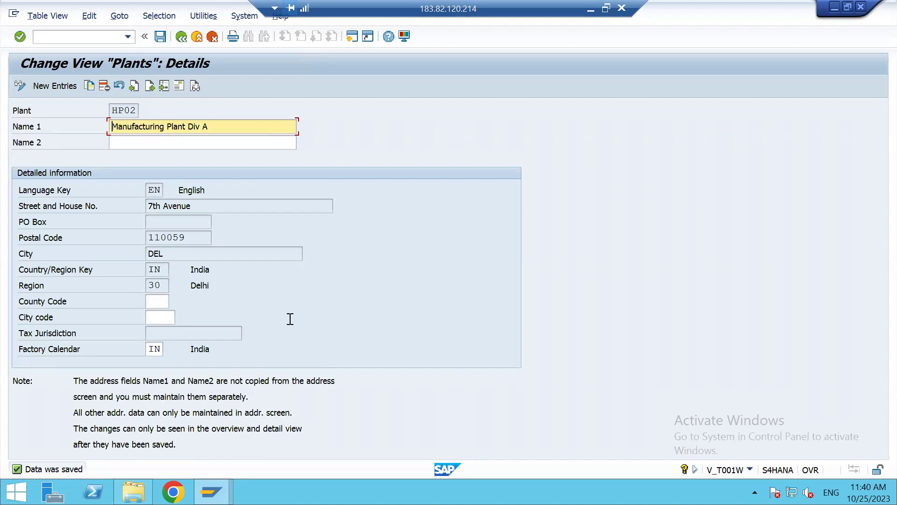
Step: Go back to the IMG activity list, reopen Define Plant, and minimize the SAP window
{"action": "left_click", "coordinate": [181, 37]}
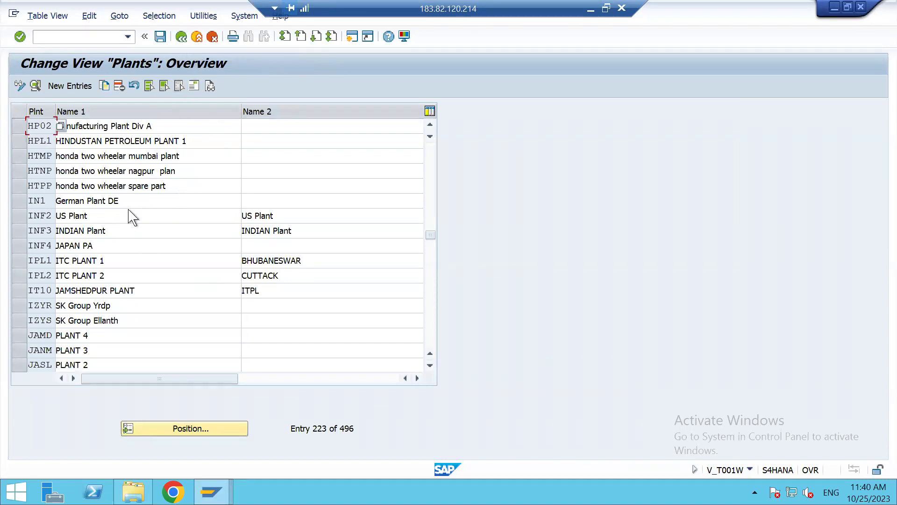
{"action": "left_click", "coordinate": [182, 36]}
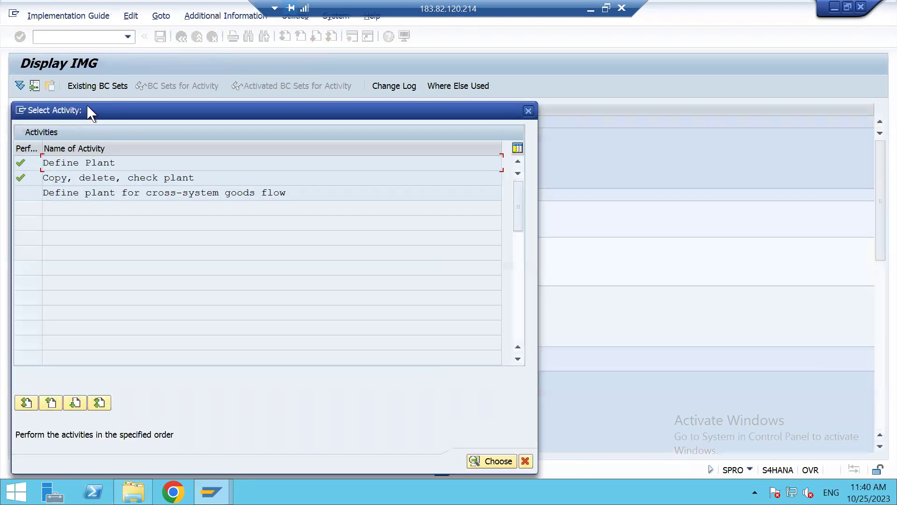
{"action": "double_click", "coordinate": [77, 163]}
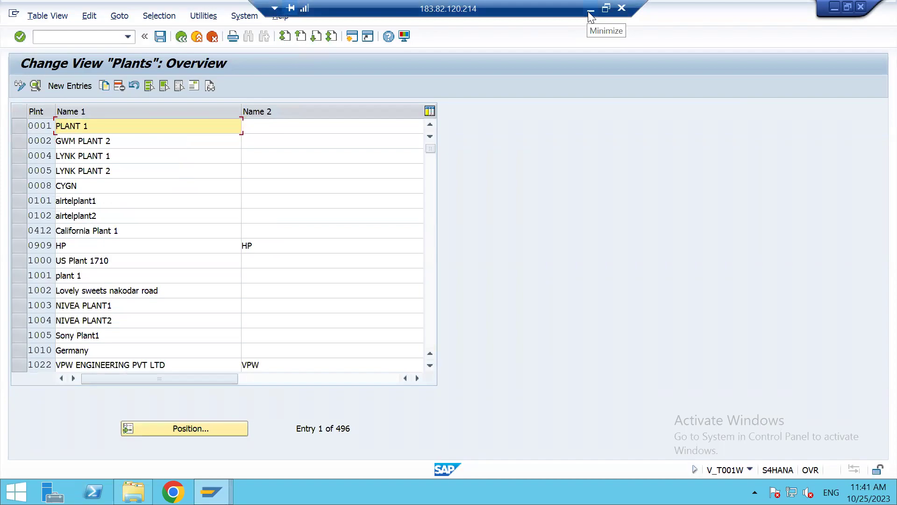
{"action": "left_click", "coordinate": [590, 11]}
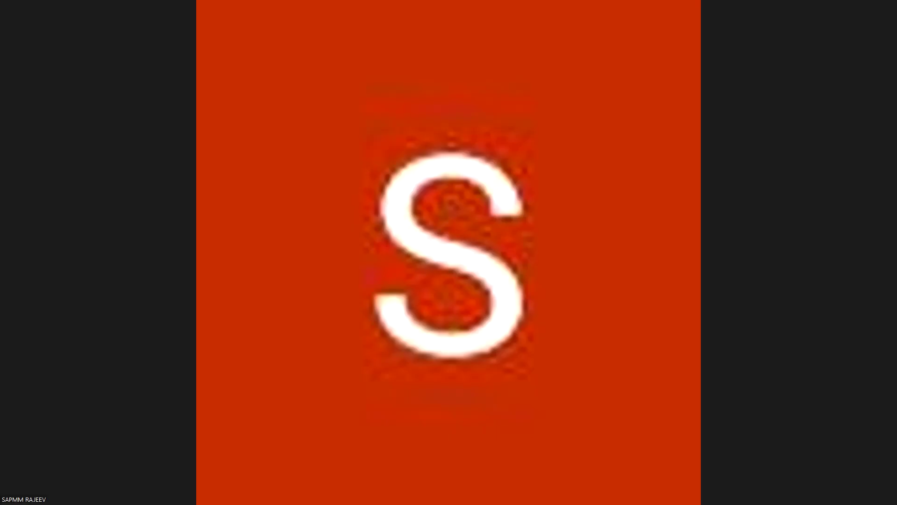